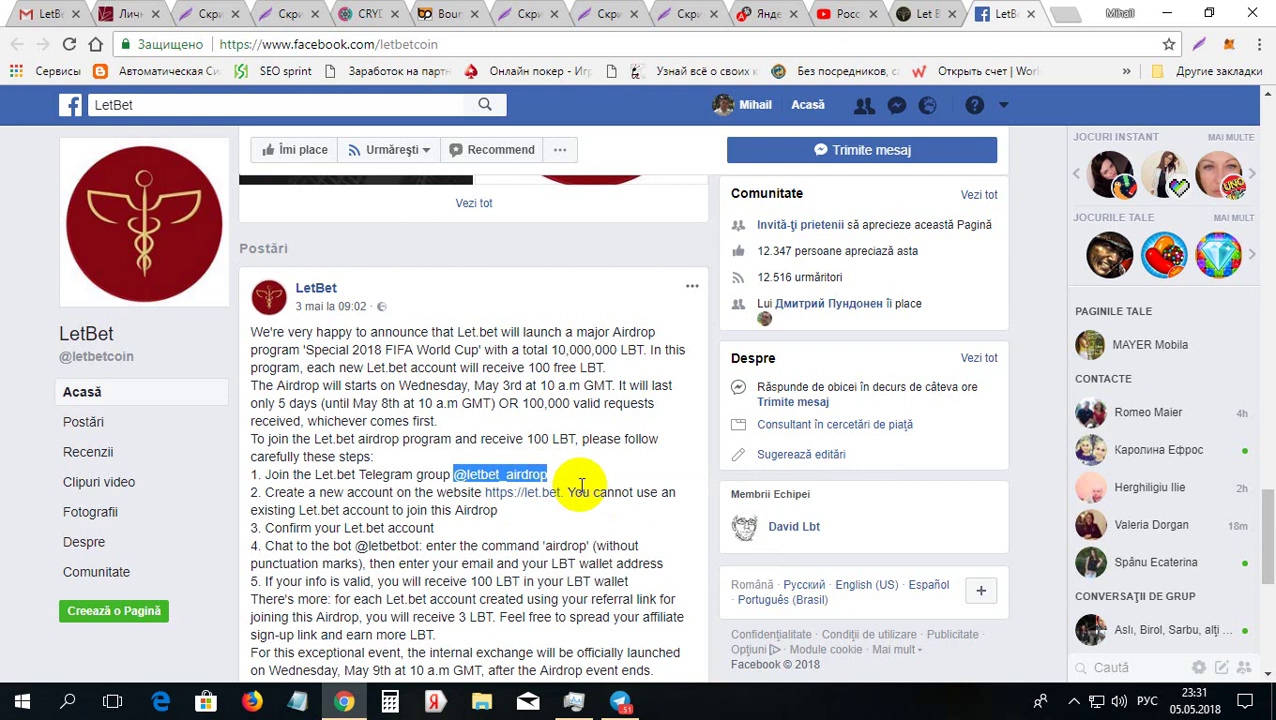
Step: Read the Letbet Airdrop group's unread messages in Telegram, then return to LetBet's Facebook post
{"action": "left_click", "coordinate": [626, 704]}
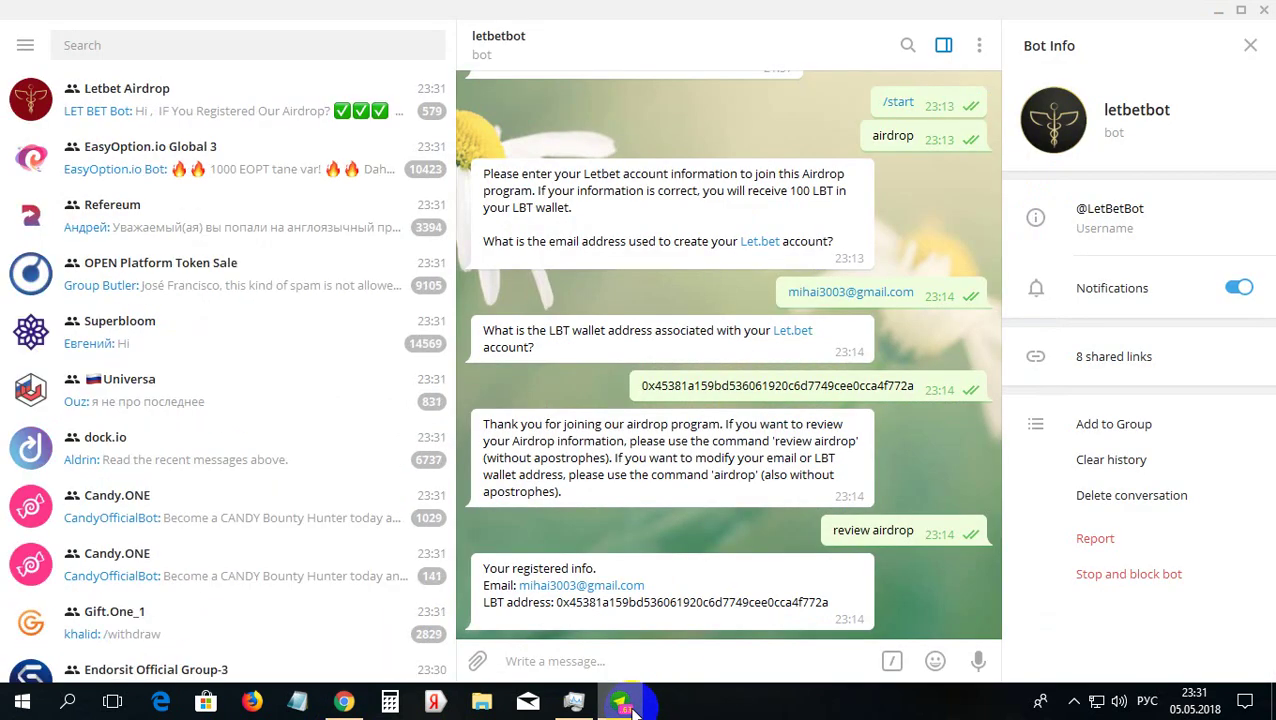
{"action": "left_click", "coordinate": [266, 110]}
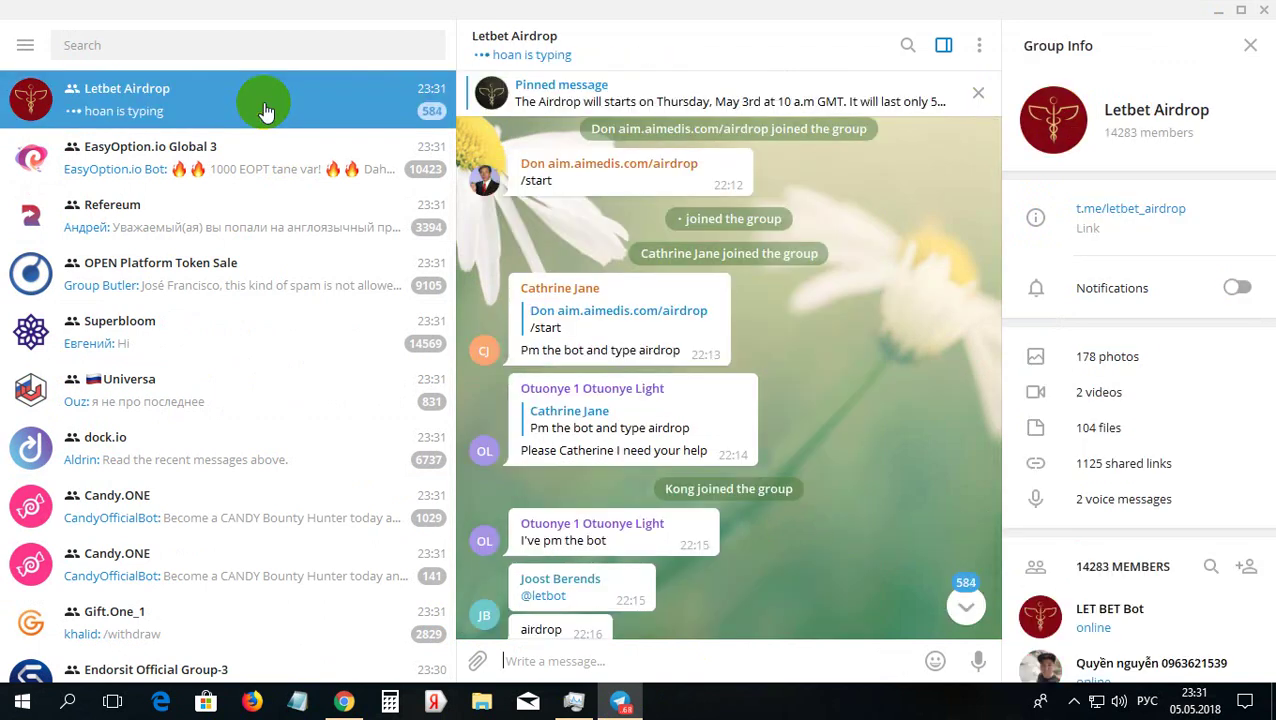
{"action": "left_click", "coordinate": [216, 50]}
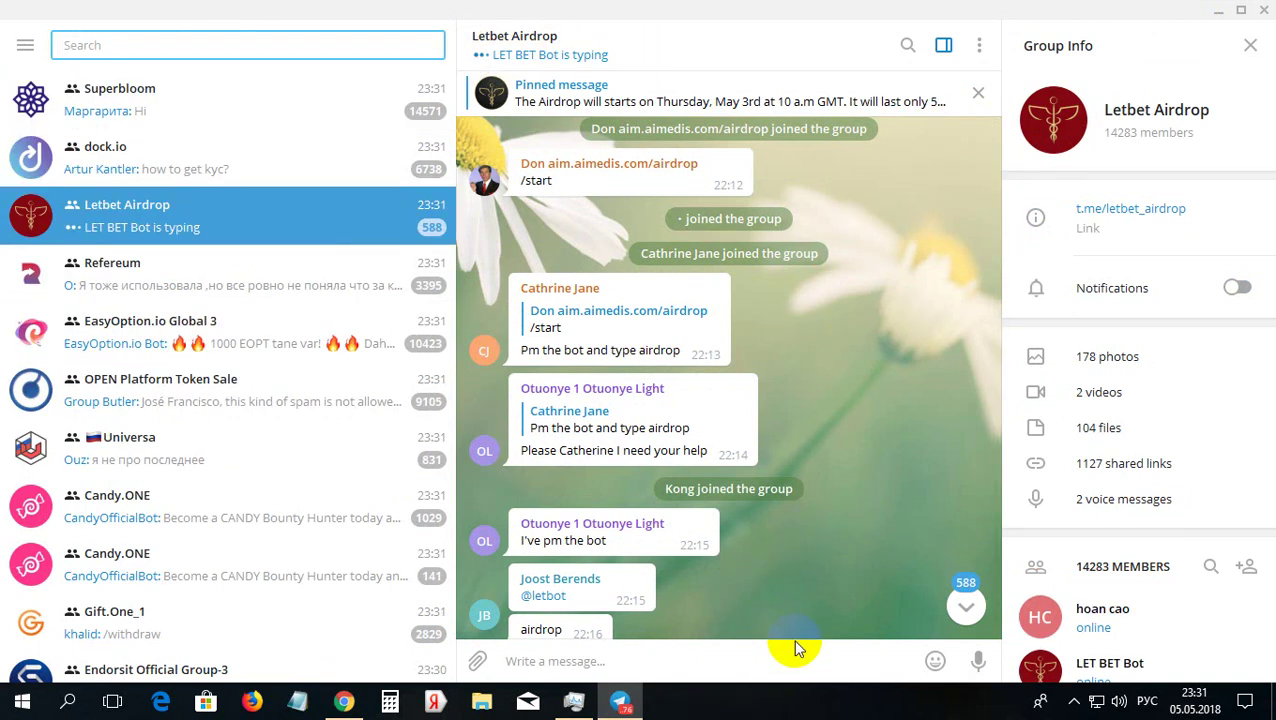
{"action": "left_click", "coordinate": [965, 607]}
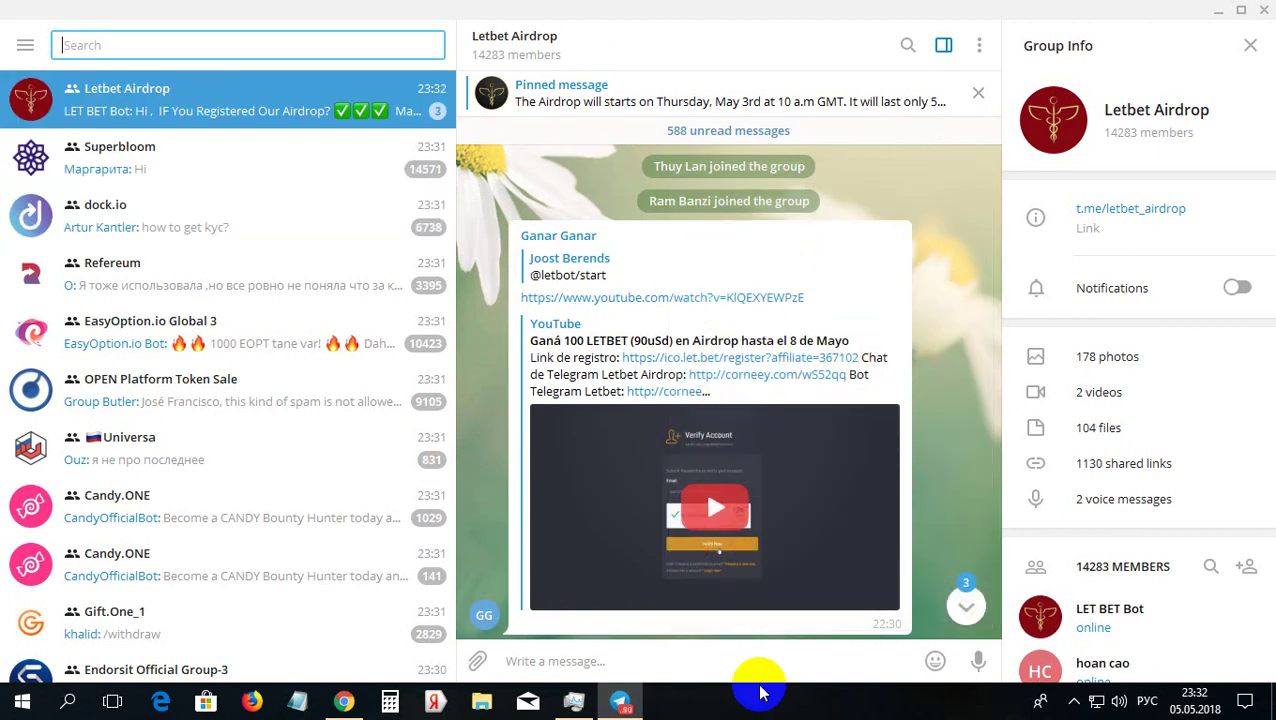
{"action": "left_click", "coordinate": [480, 702]}
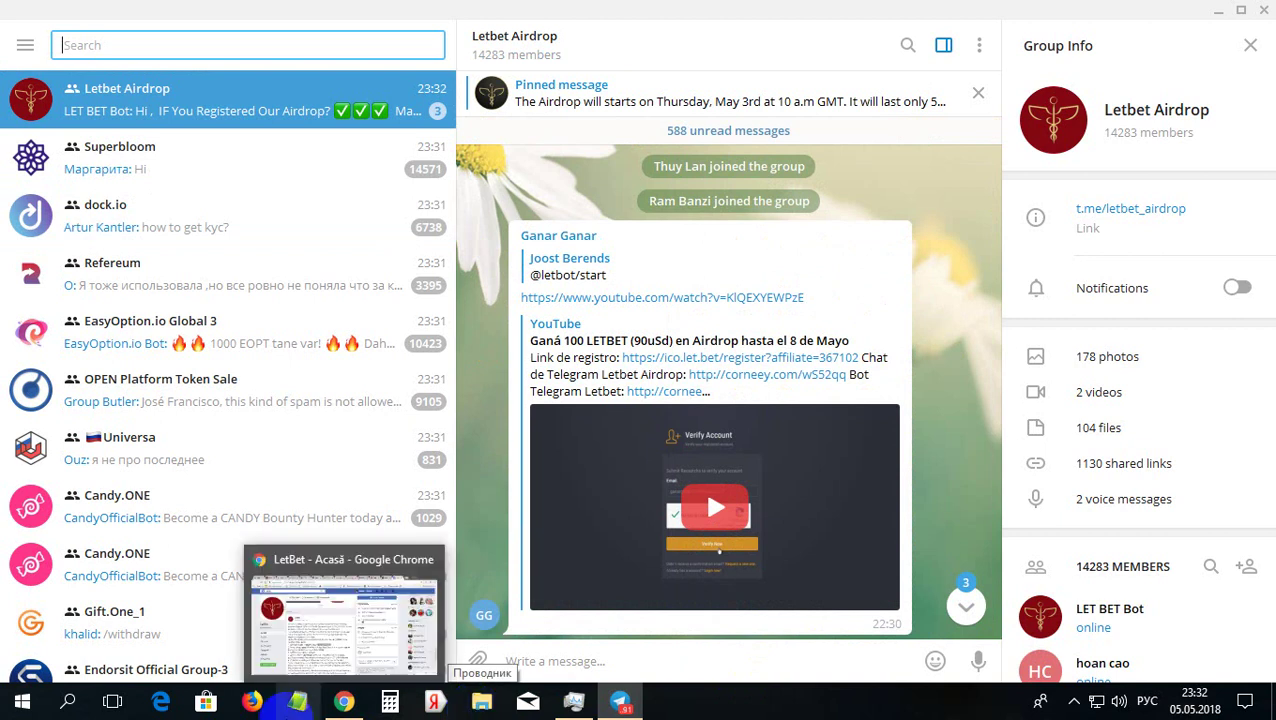
{"action": "left_click", "coordinate": [345, 703]}
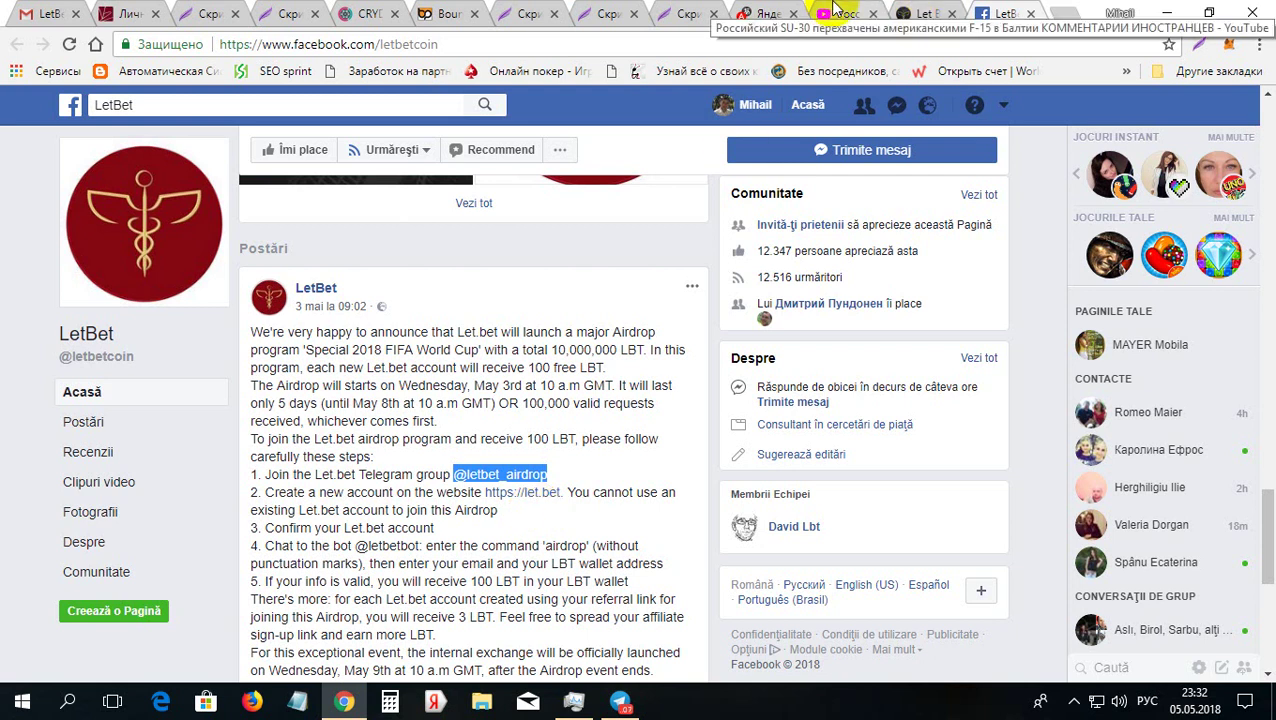
Step: Switch to the ico.let.bet wallet tab
{"action": "left_click", "coordinate": [927, 14]}
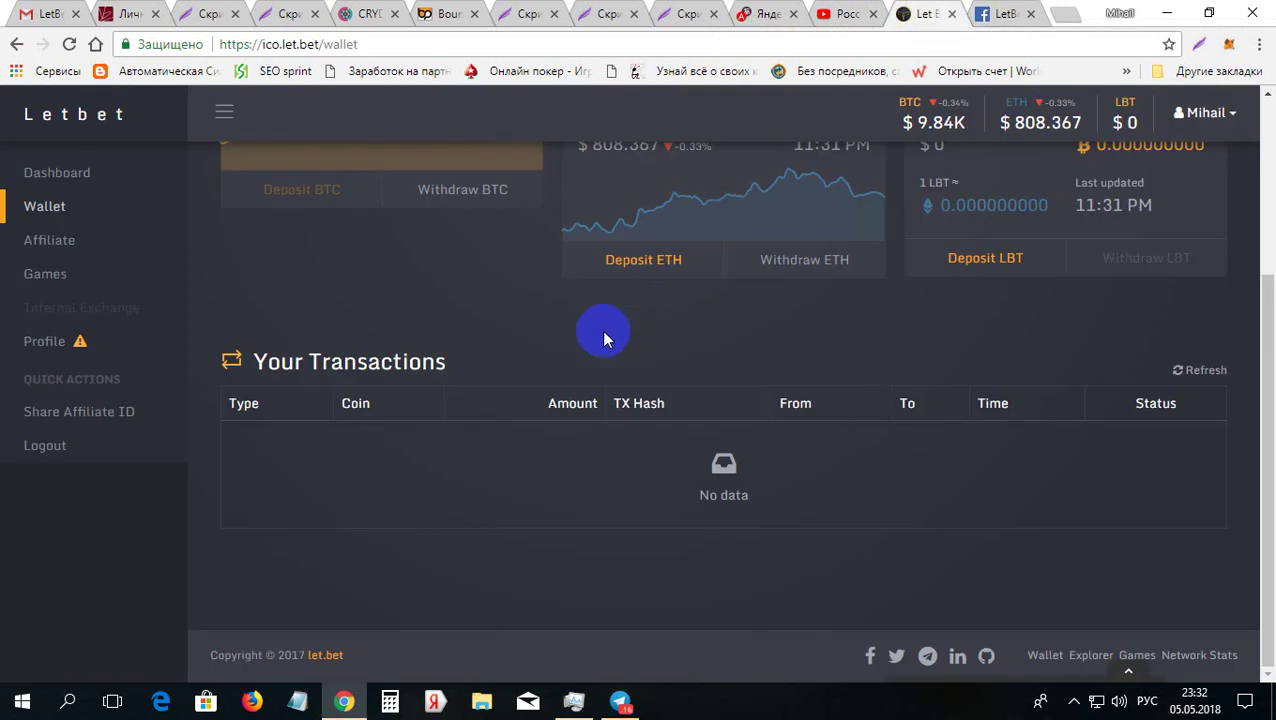
Step: Copy the Share Affiliate ID registration link, close it and scroll to the wallet's top
{"action": "left_click", "coordinate": [67, 411]}
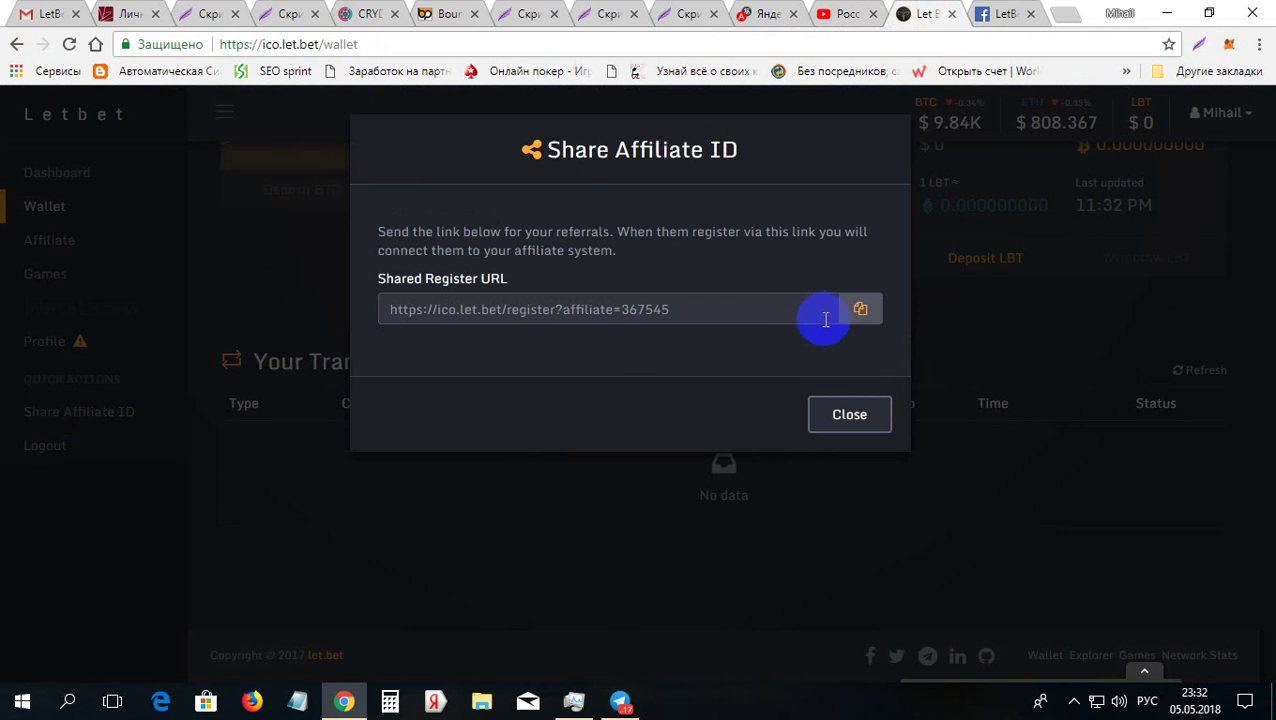
{"action": "left_click", "coordinate": [857, 314]}
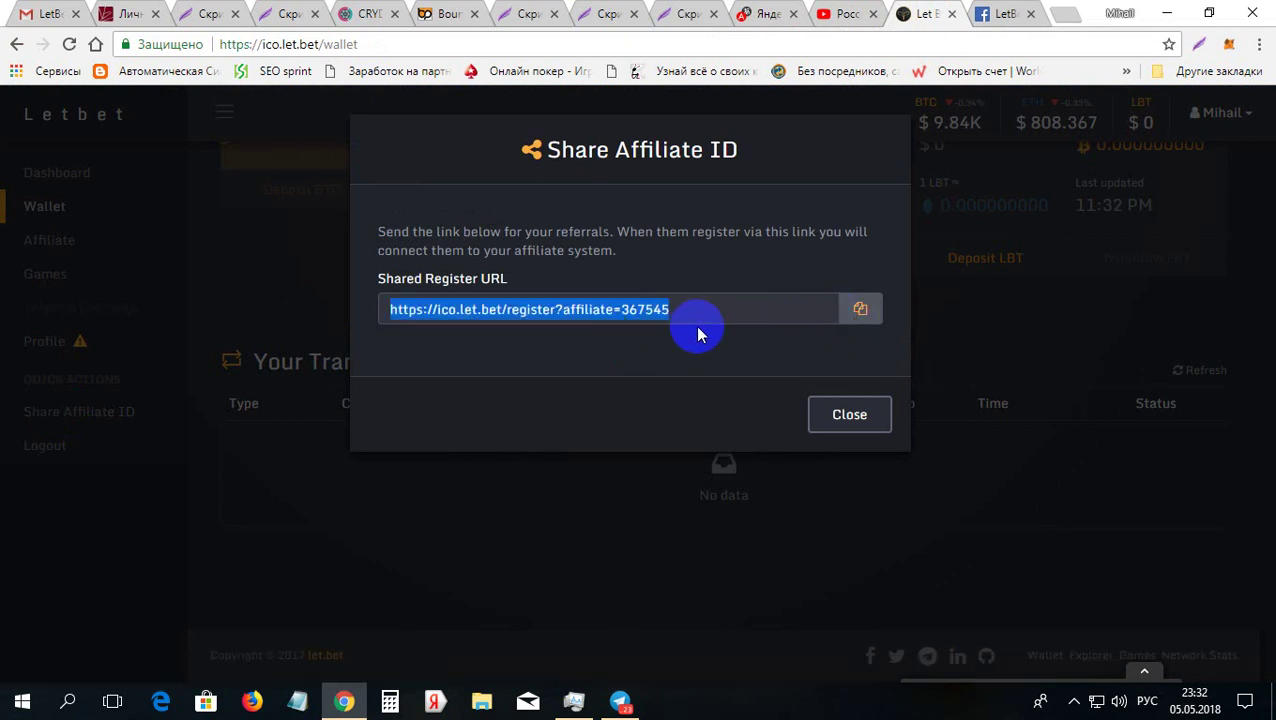
{"action": "left_click", "coordinate": [632, 322]}
{"action": "left_click", "coordinate": [845, 414]}
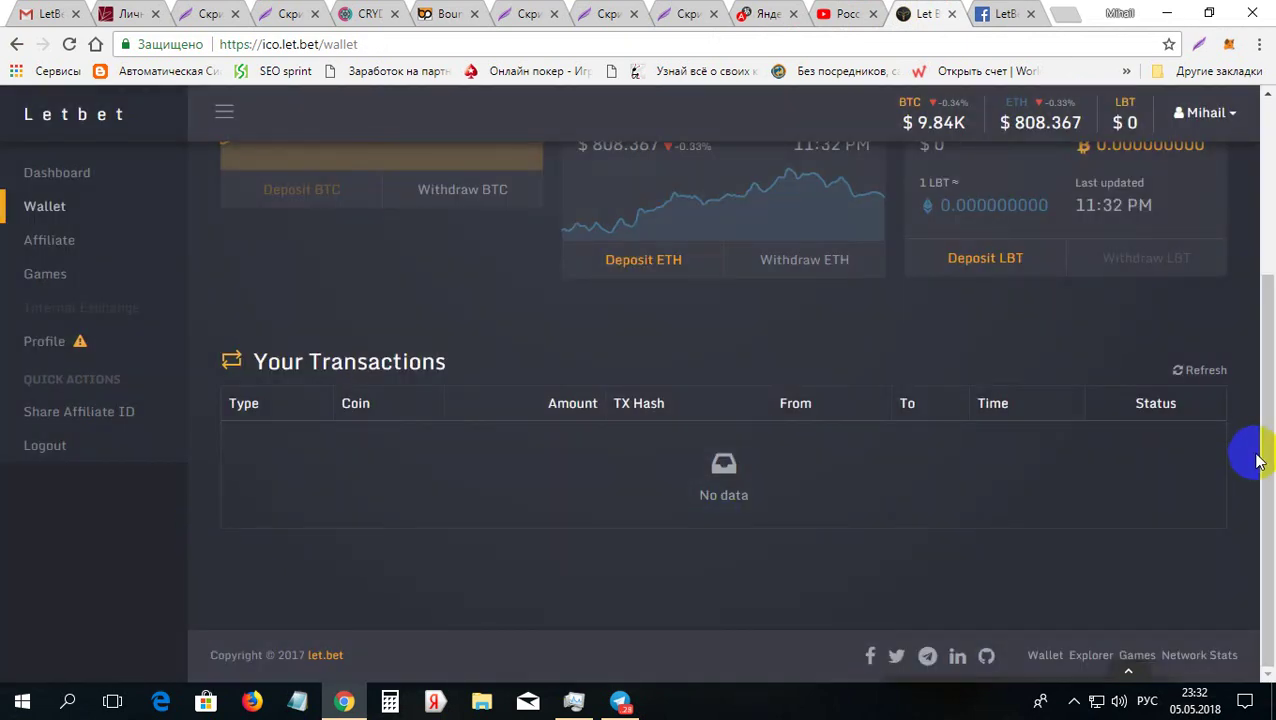
{"action": "left_click_drag", "start_coordinate": [1268, 458], "coordinate": [1266, 262]}
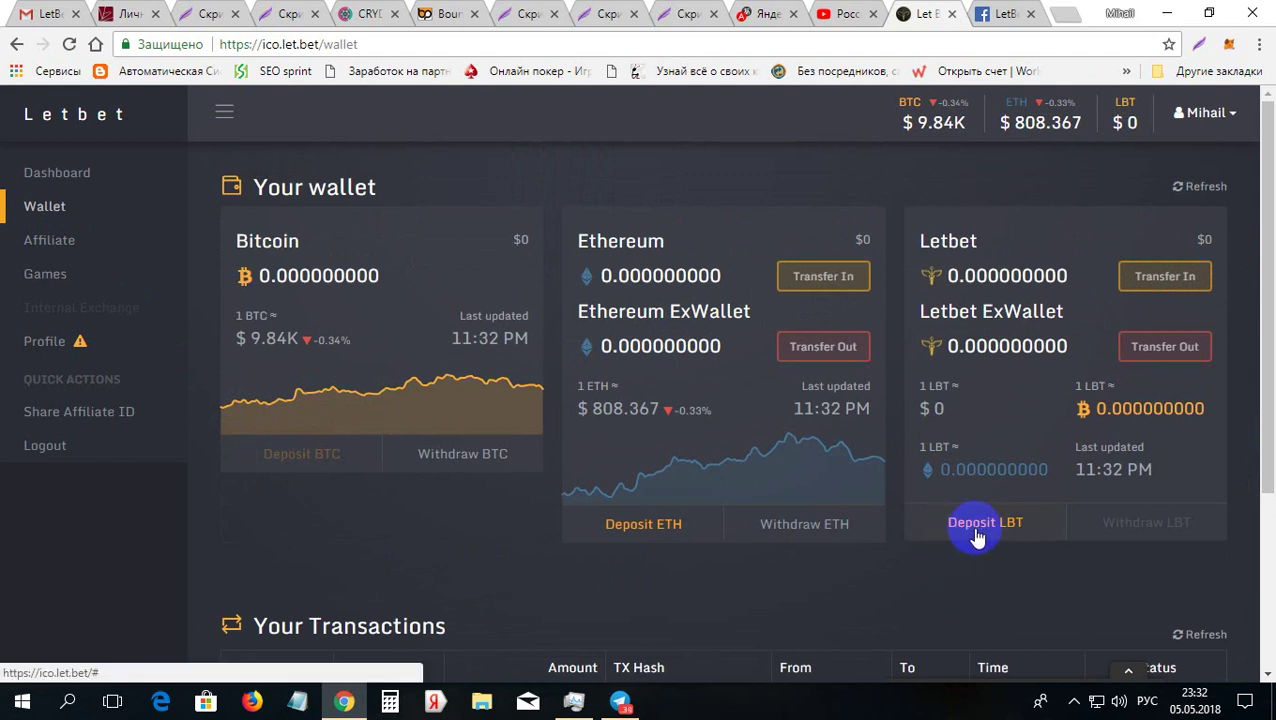
Step: View the LBT deposit address and QR code, then log out of Let.bet
{"action": "left_click", "coordinate": [977, 535]}
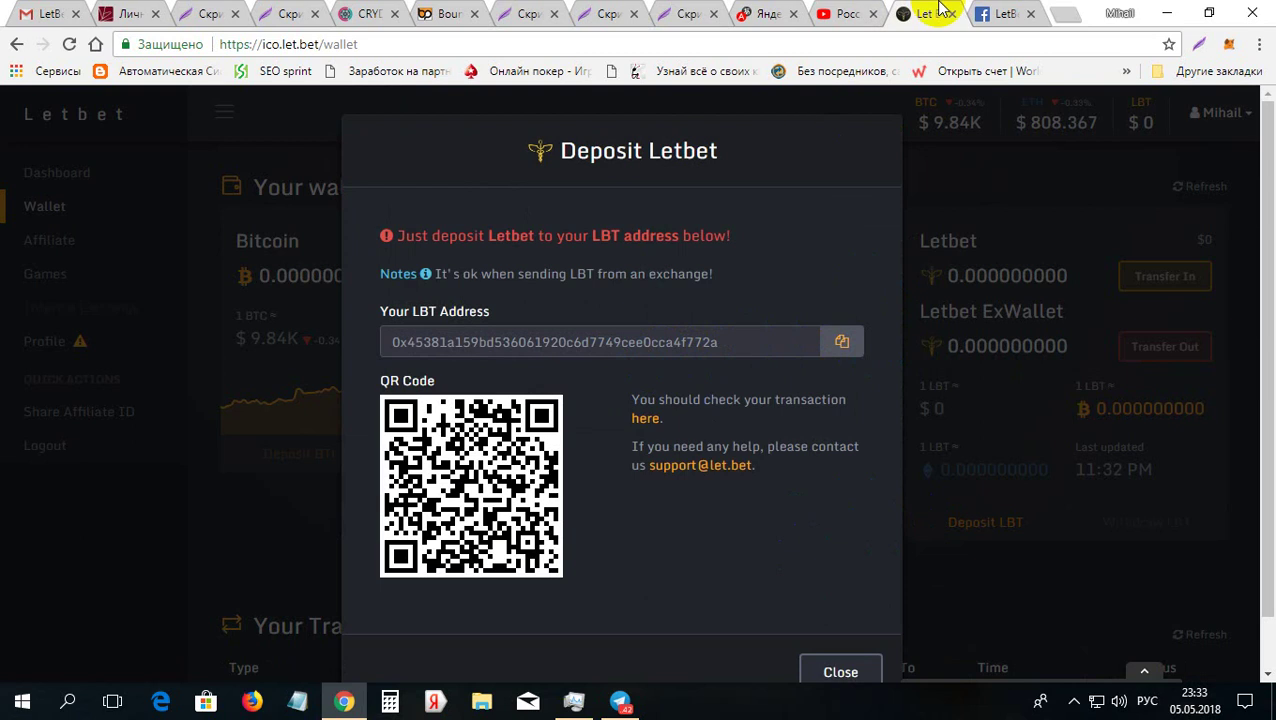
{"action": "left_click", "coordinate": [990, 10]}
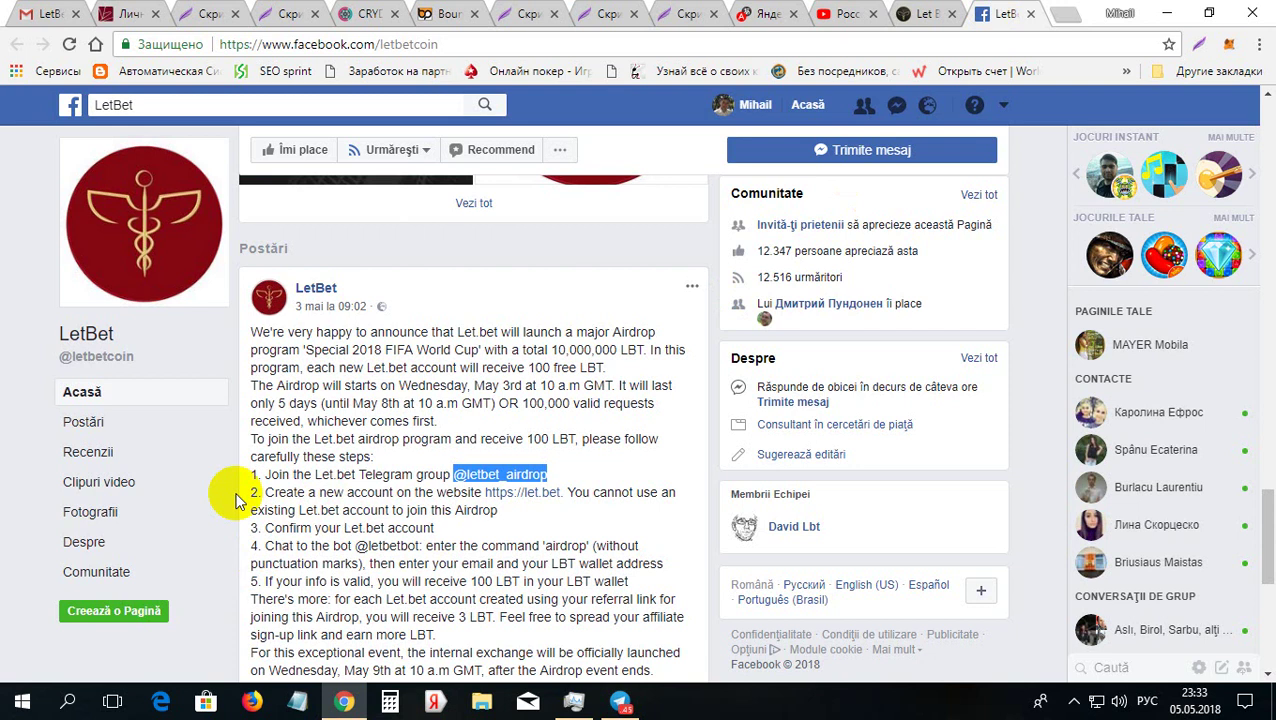
{"action": "middle_click", "coordinate": [548, 496]}
{"action": "left_click", "coordinate": [922, 13]}
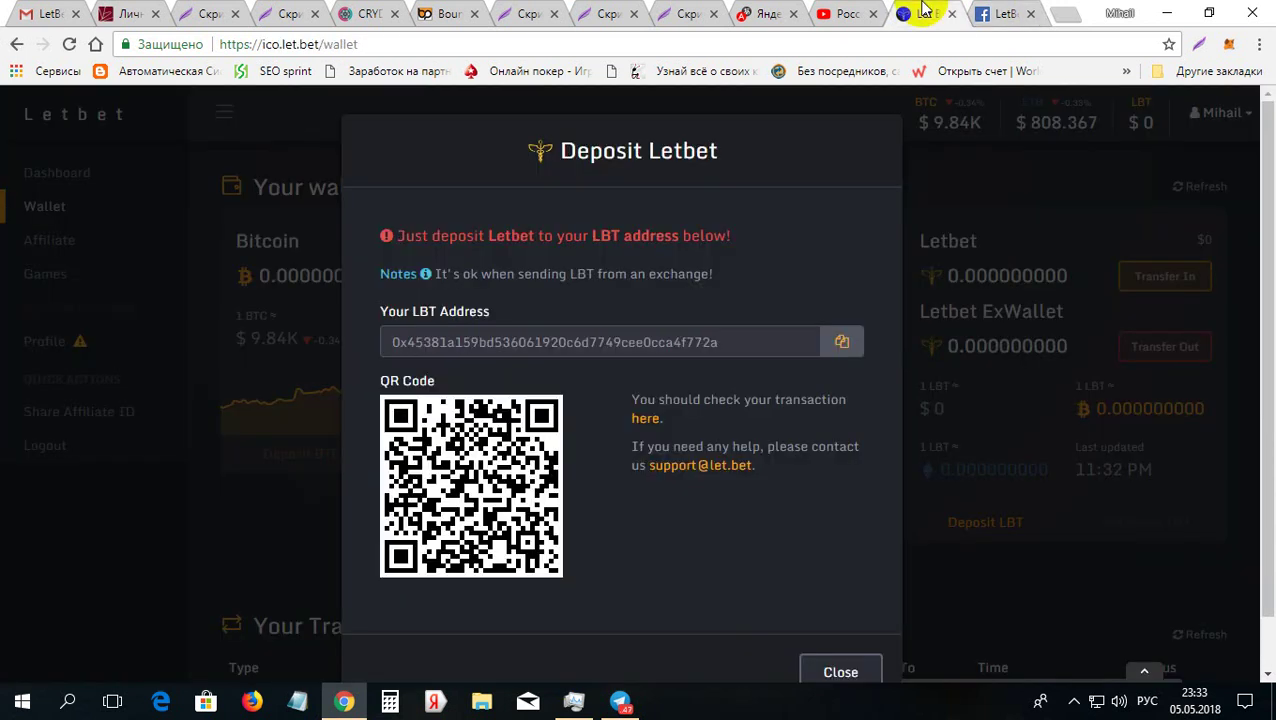
{"action": "left_click", "coordinate": [57, 456]}
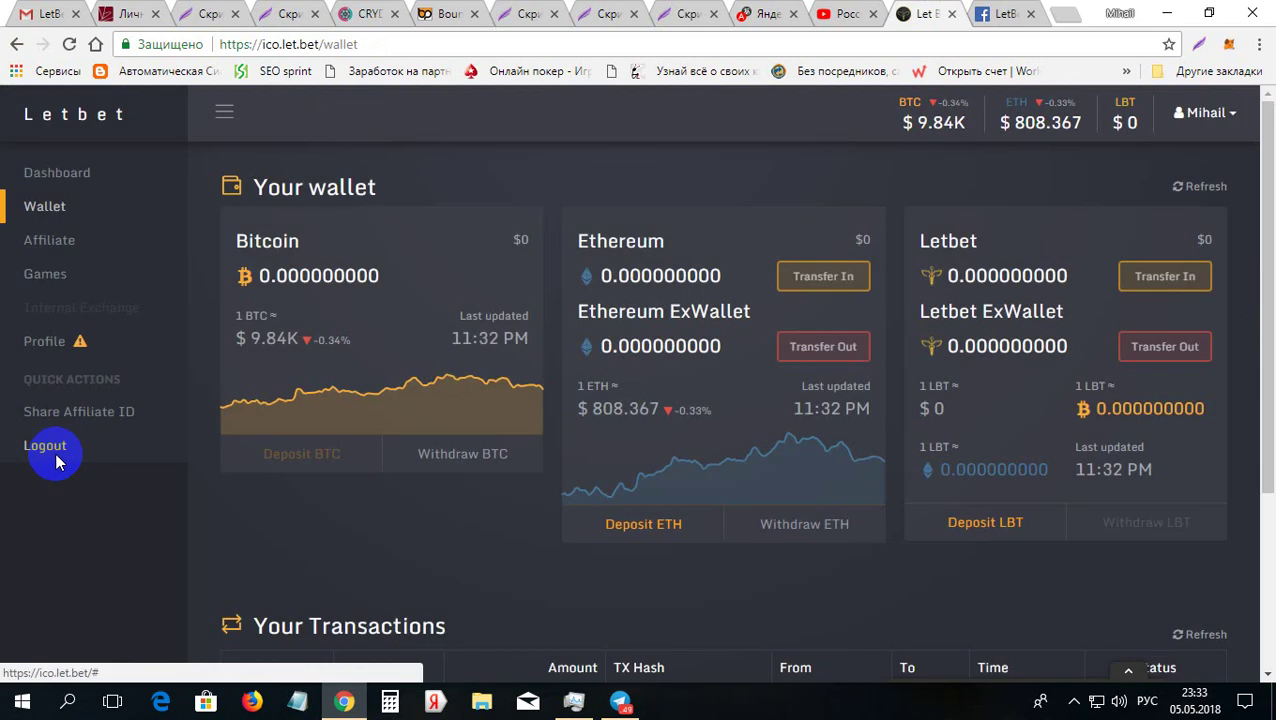
{"action": "left_click", "coordinate": [56, 456]}
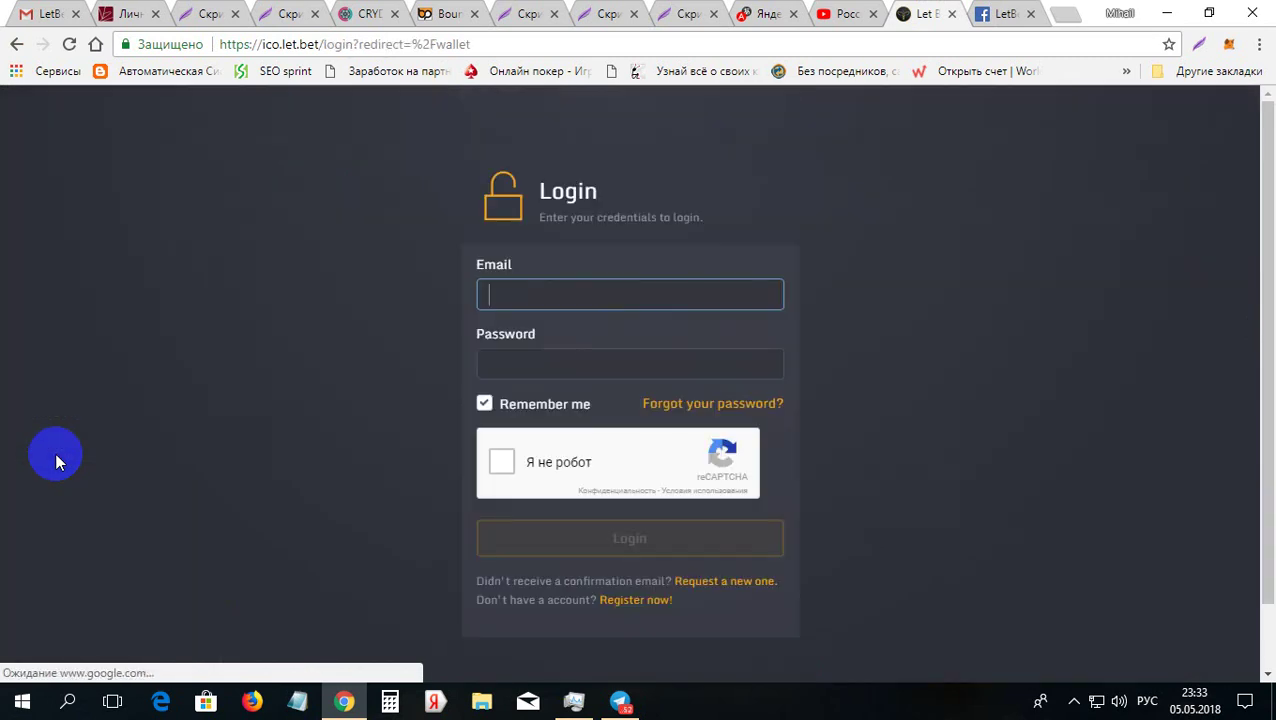
Step: Load the copied affiliate link in Chrome's address bar
{"action": "left_click", "coordinate": [622, 43]}
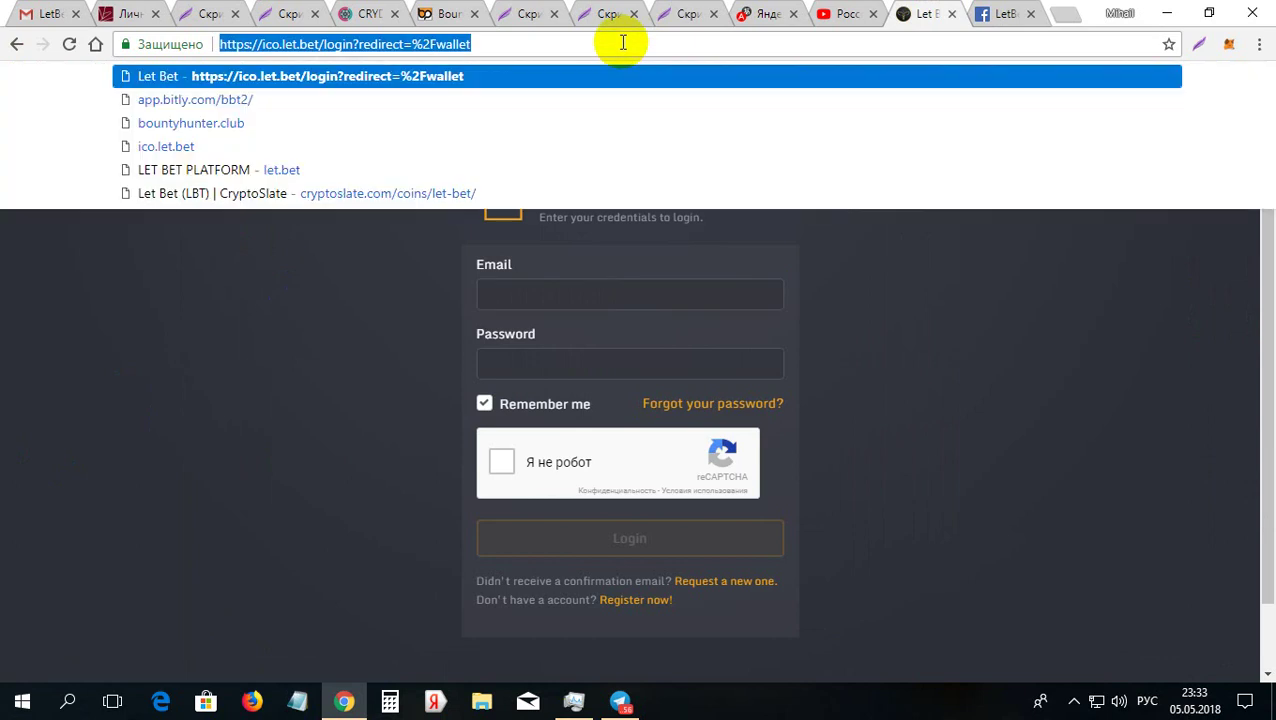
{"action": "key", "text": "ctrl+v"}
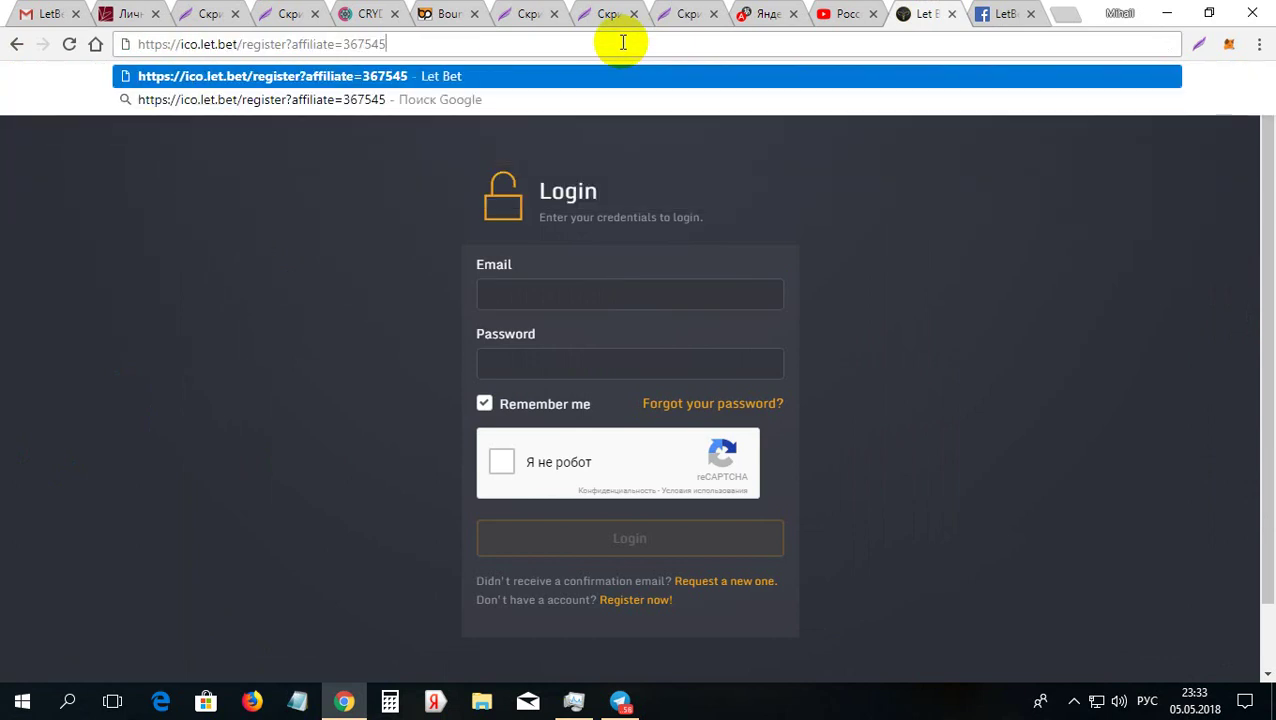
{"action": "key", "text": "Return"}
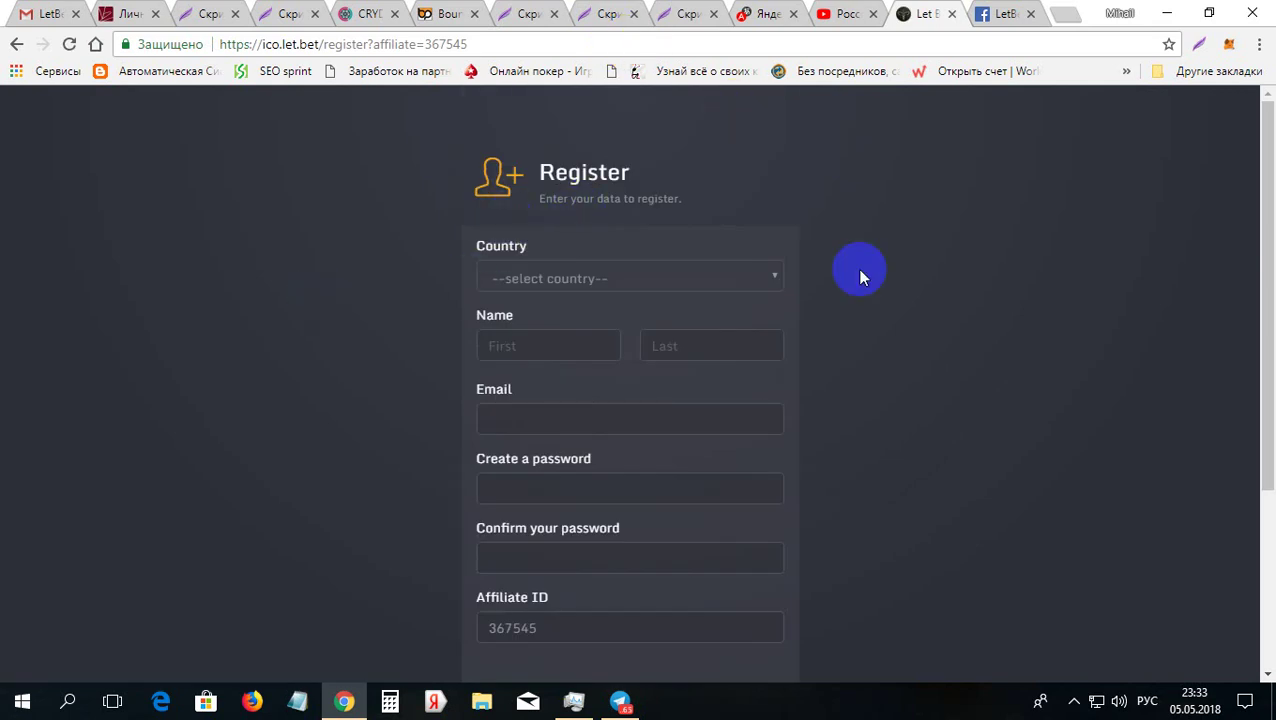
Step: Choose Moldova, Republic of as the country
{"action": "left_click", "coordinate": [771, 275]}
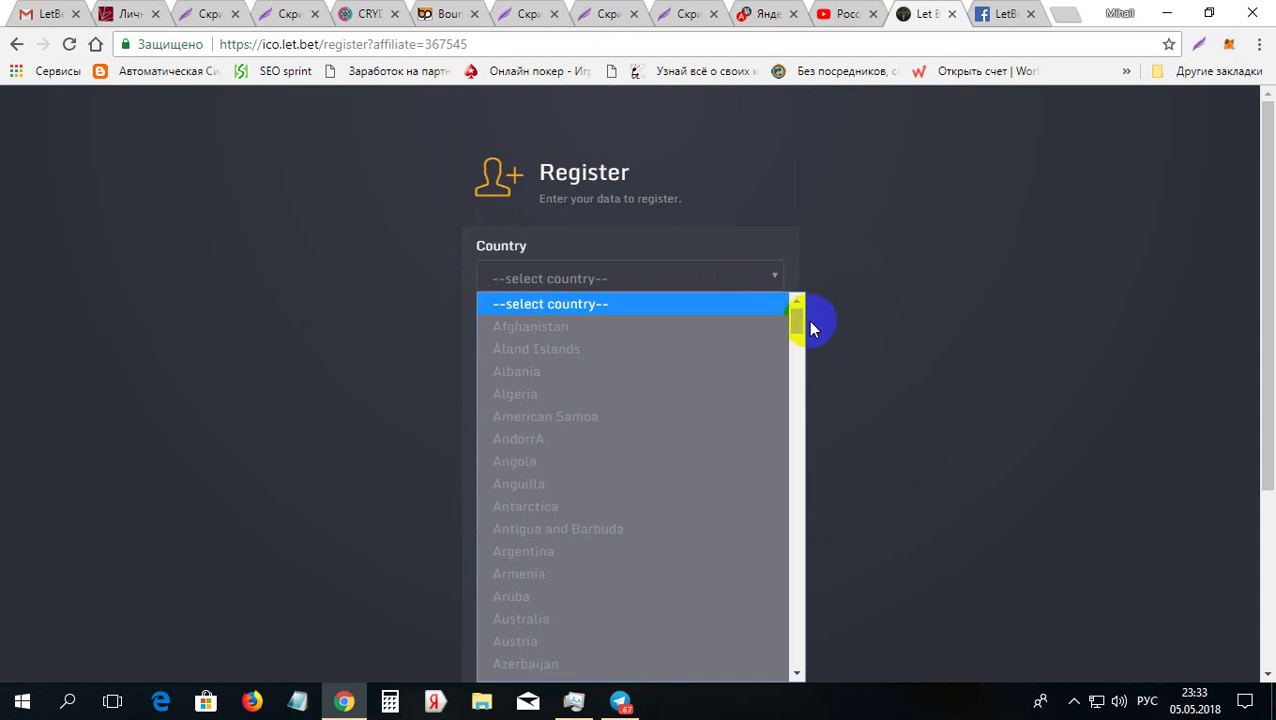
{"action": "left_click_drag", "start_coordinate": [798, 316], "coordinate": [792, 517]}
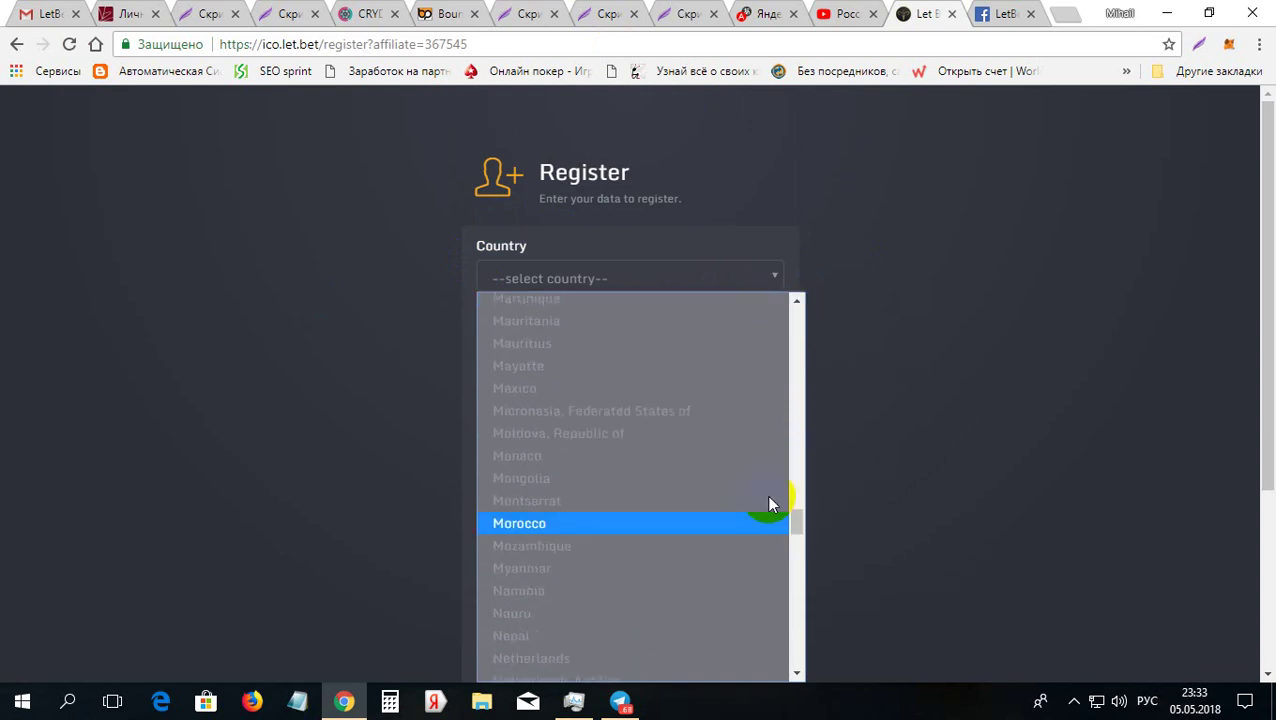
{"action": "left_click", "coordinate": [720, 436]}
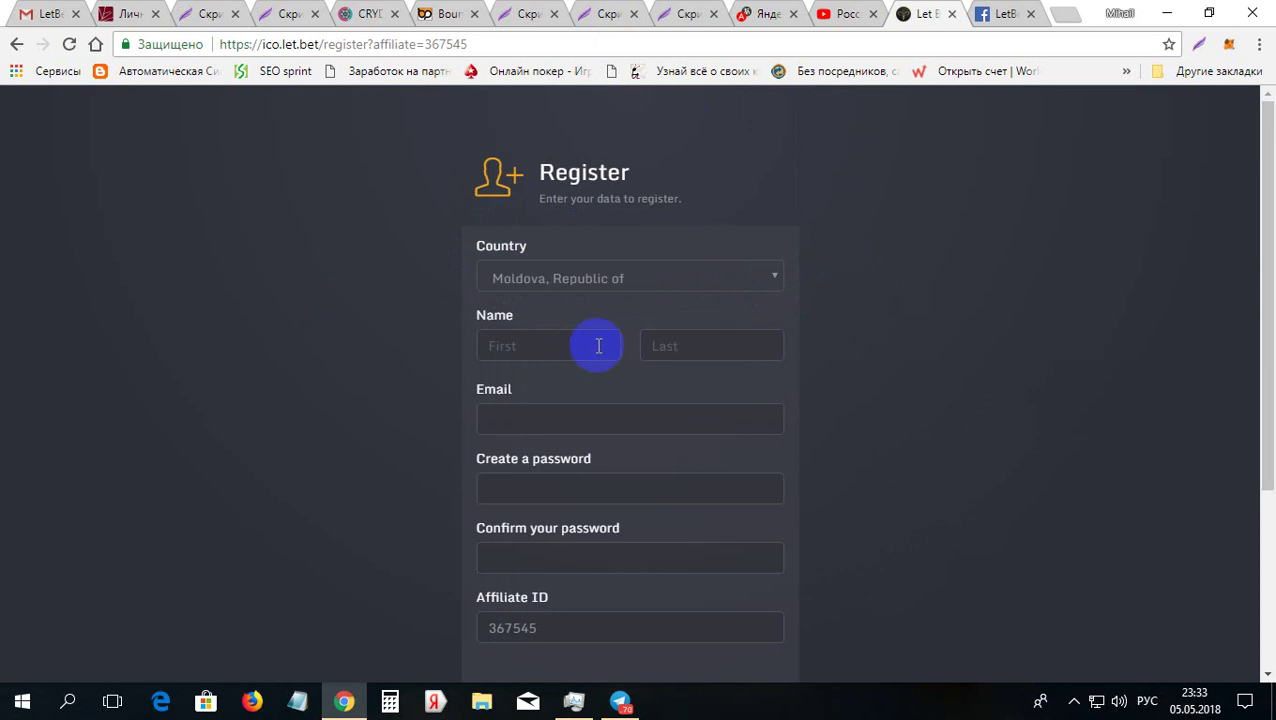
Step: Fill in the email address from the saved suggestion, with the keyboard switched to English
{"action": "left_click", "coordinate": [602, 420]}
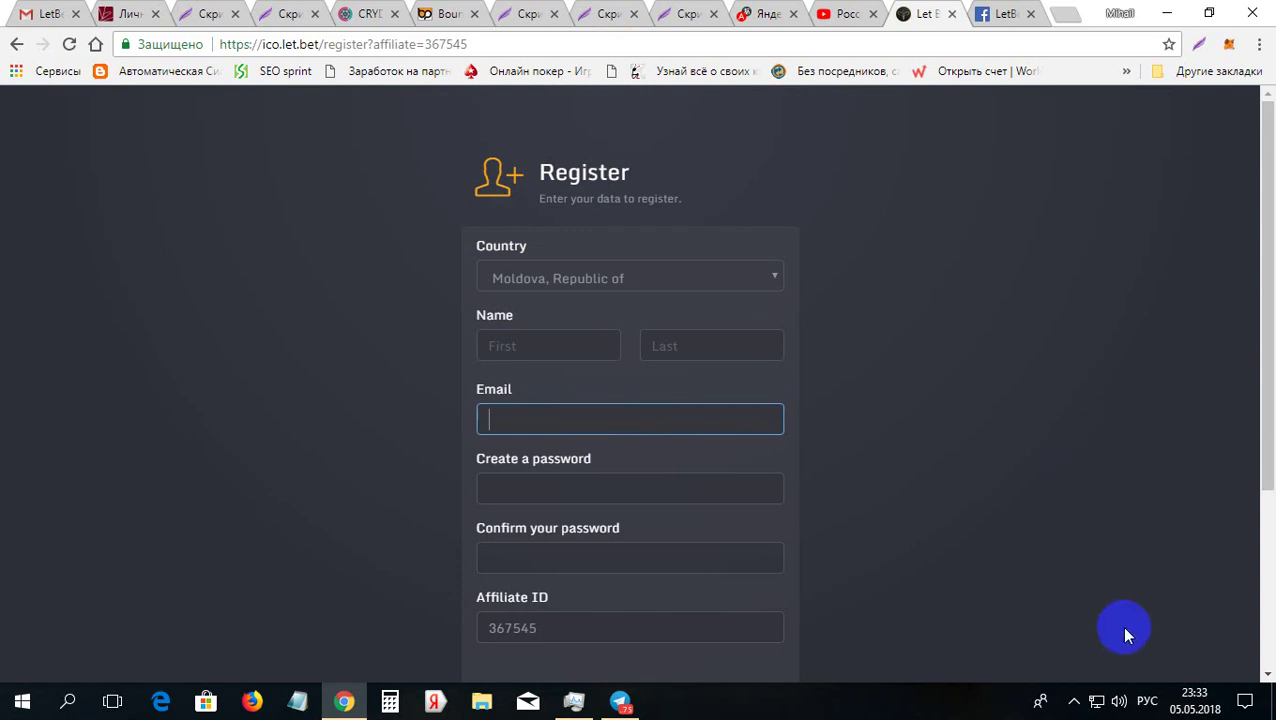
{"action": "left_click", "coordinate": [1147, 701]}
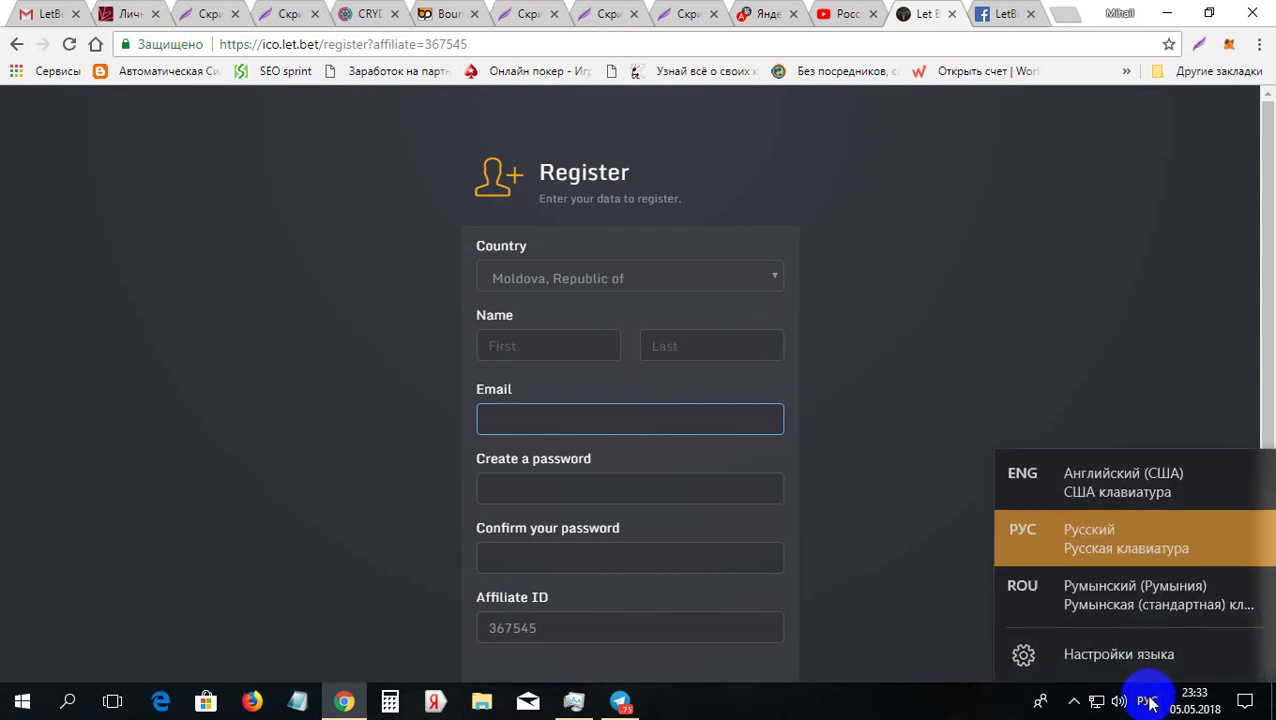
{"action": "left_click", "coordinate": [1133, 468]}
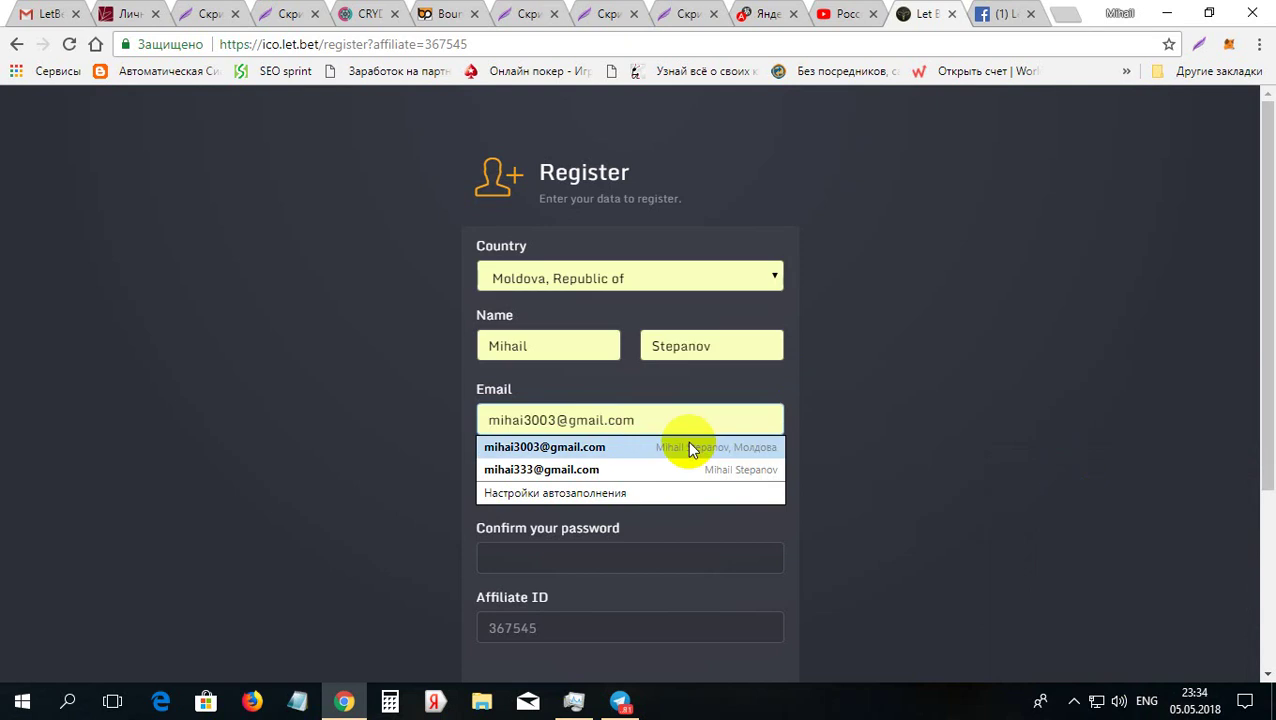
{"action": "left_click", "coordinate": [687, 447]}
Step: Enter the account password and its confirmation, and accept the terms
{"action": "left_click", "coordinate": [648, 487]}
{"action": "left_click", "coordinate": [648, 487]}
{"action": "type", "text": "••••••"}
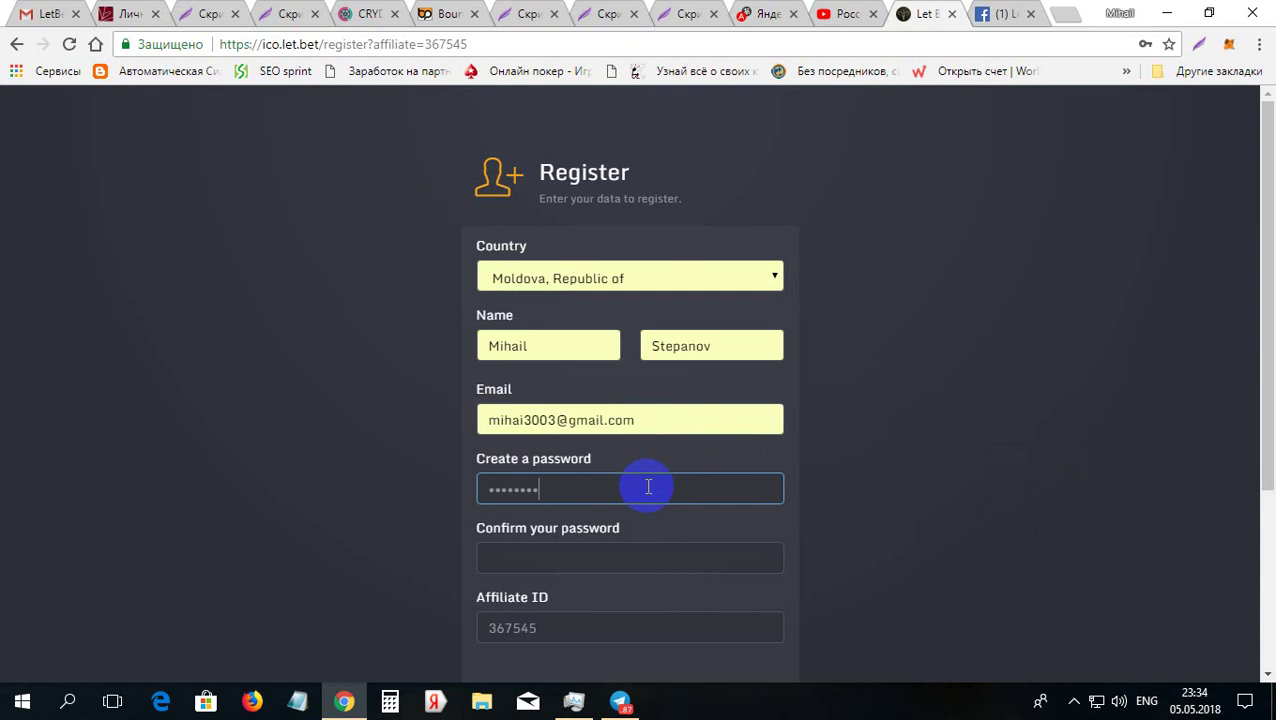
{"action": "left_click", "coordinate": [575, 562]}
{"action": "type", "text": "•••••••"}
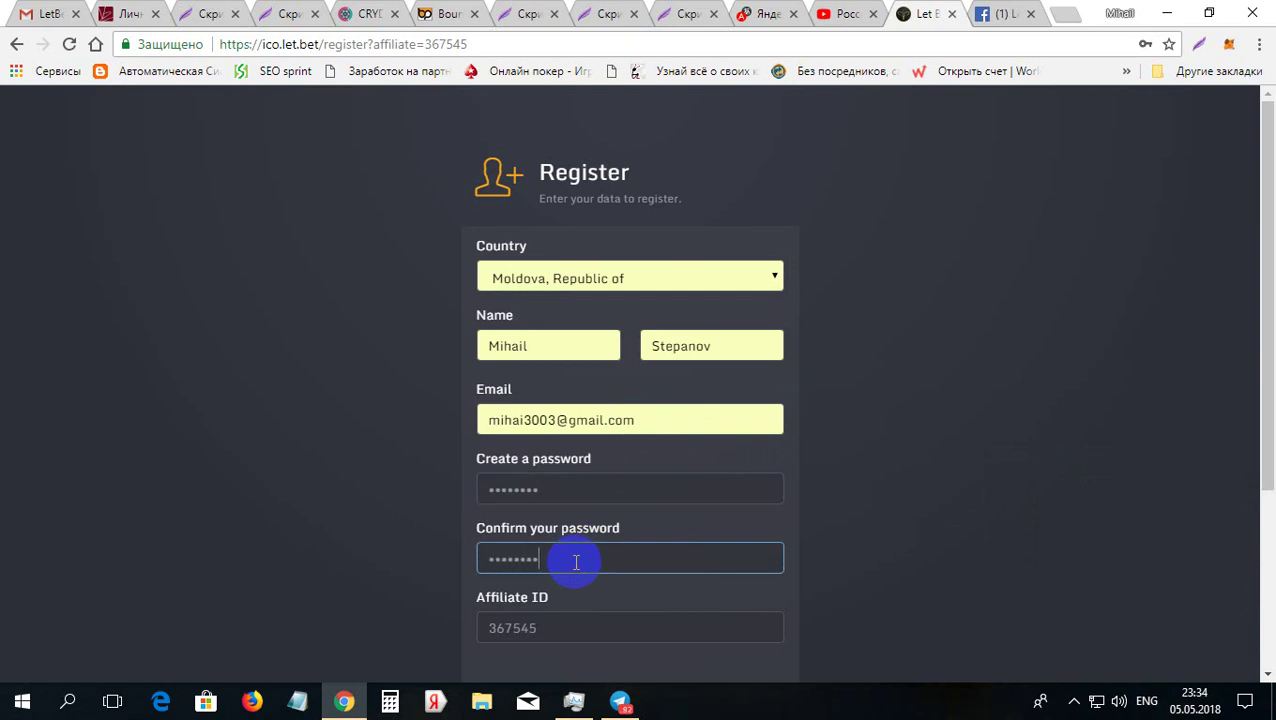
{"action": "left_click", "coordinate": [1113, 492]}
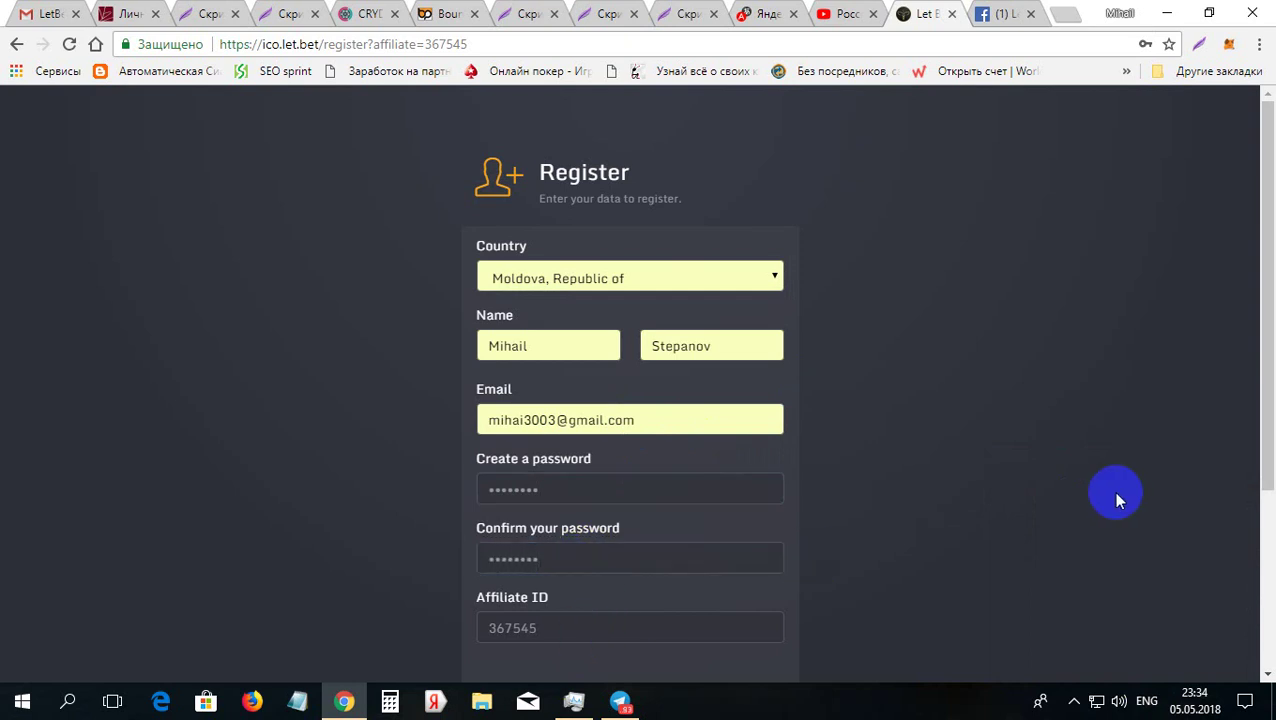
{"action": "left_click", "coordinate": [1267, 532]}
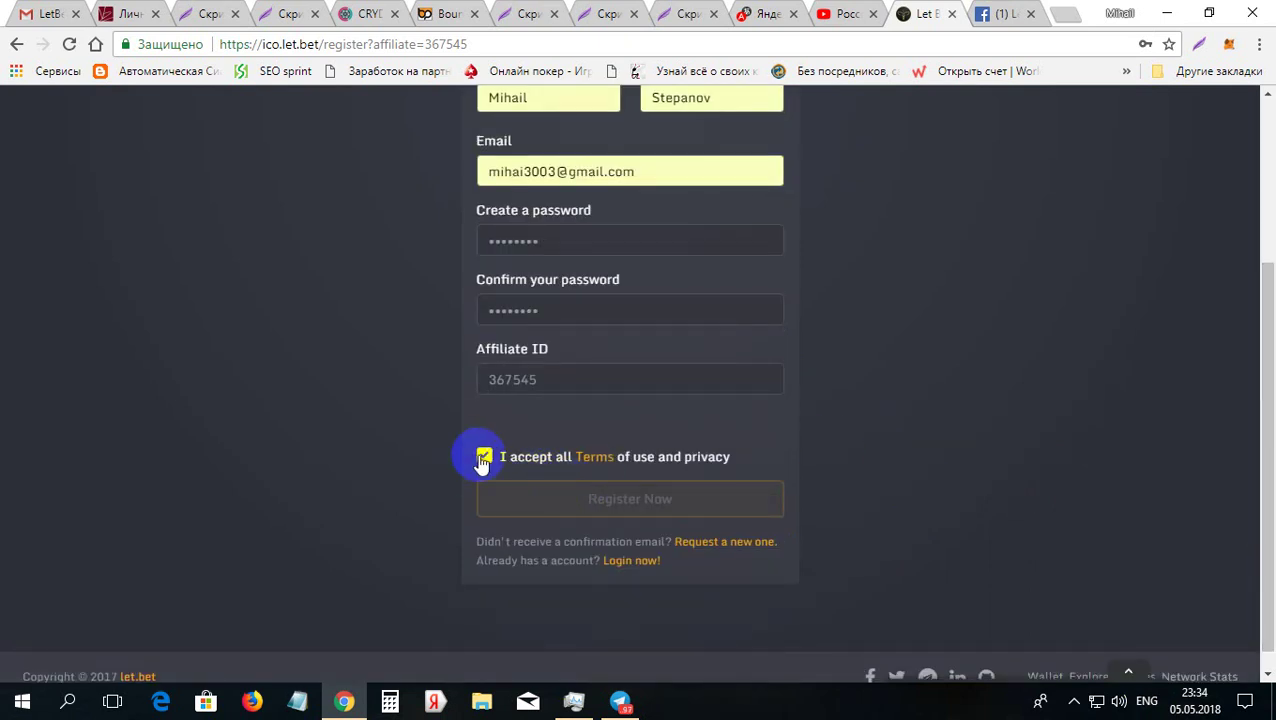
Step: Add a character to the first password and scroll back to the Register header
{"action": "left_click", "coordinate": [581, 241]}
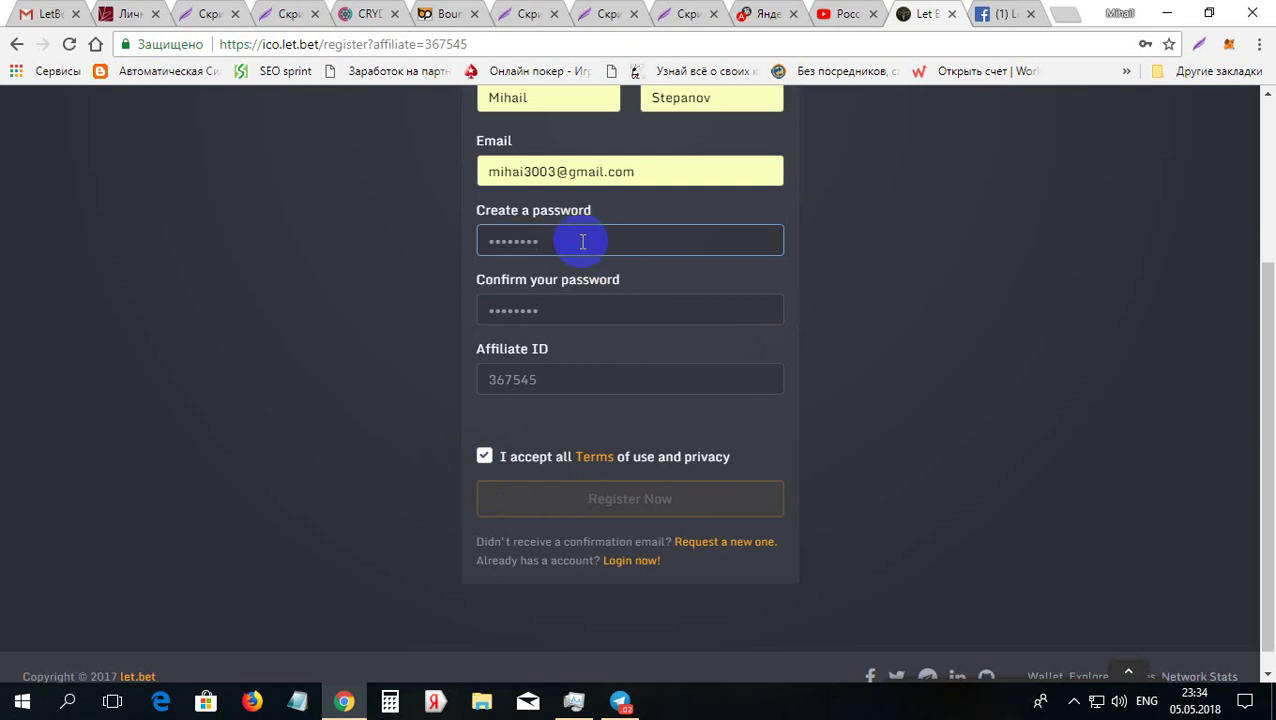
{"action": "type", "text": "*"}
{"action": "left_click", "coordinate": [853, 226]}
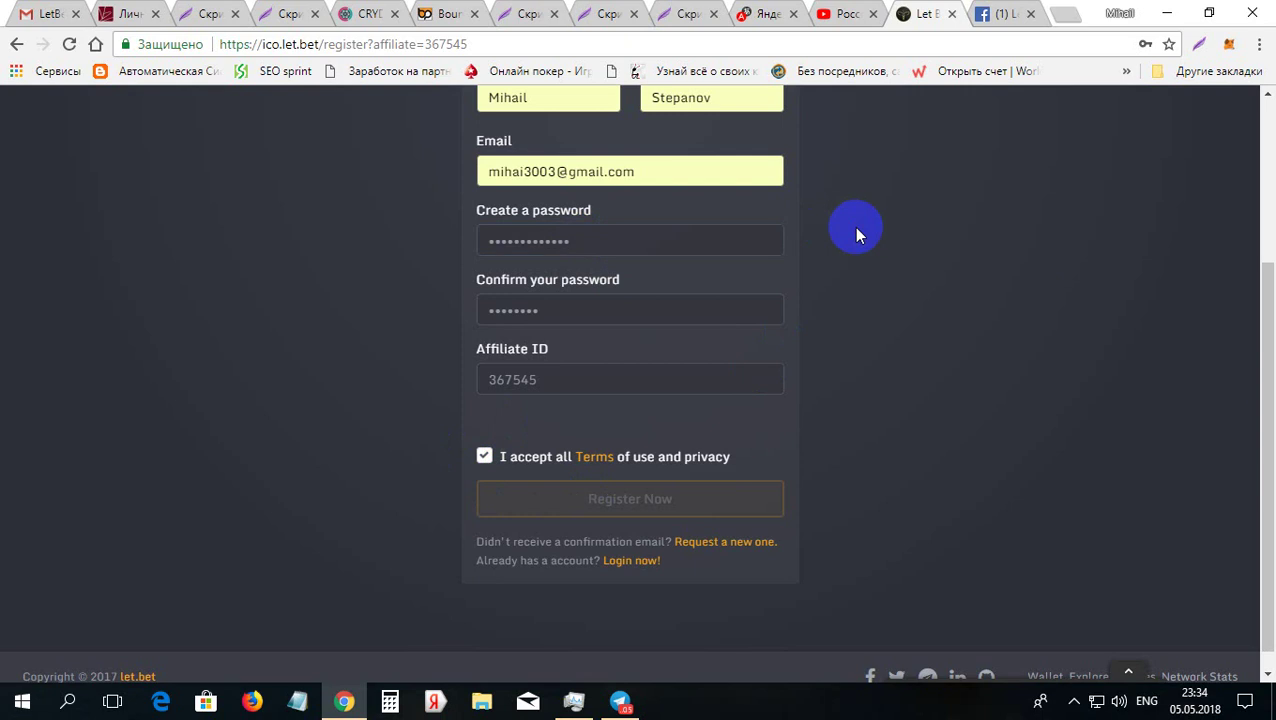
{"action": "left_click_drag", "start_coordinate": [1268, 400], "coordinate": [1263, 285]}
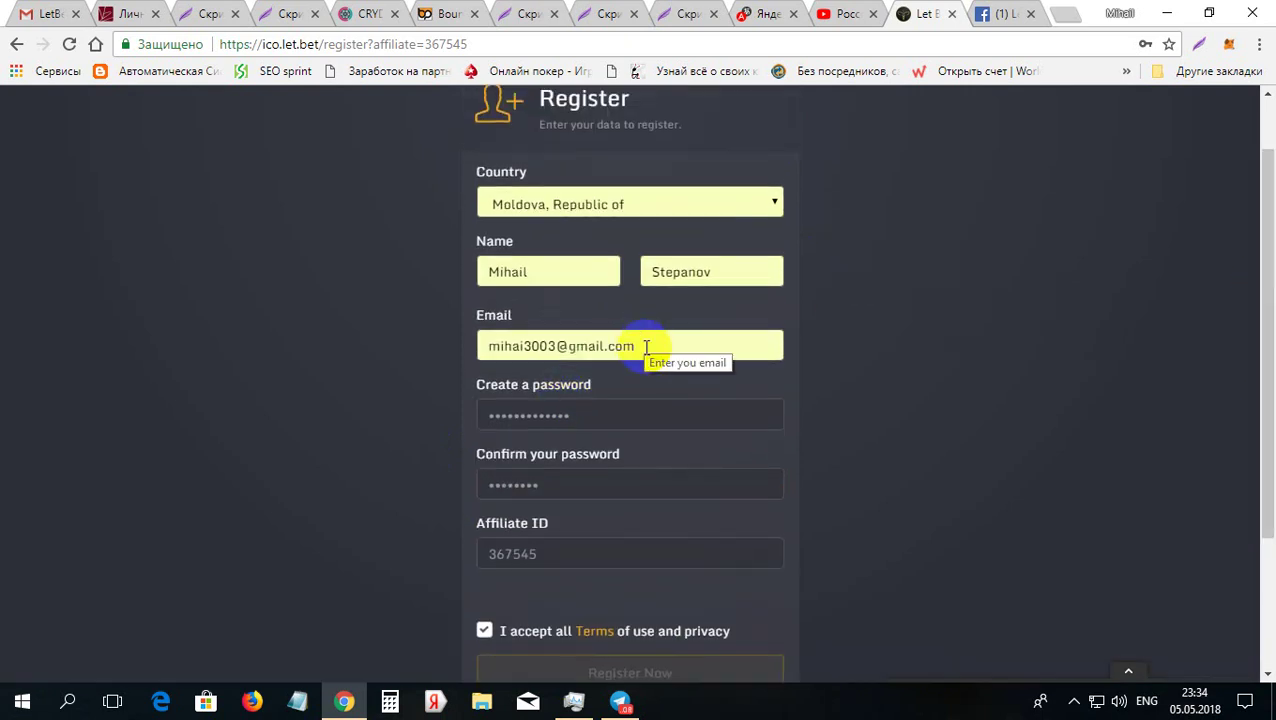
Step: Clear the email and Create a password fields on the registration form
{"action": "left_click", "coordinate": [549, 347]}
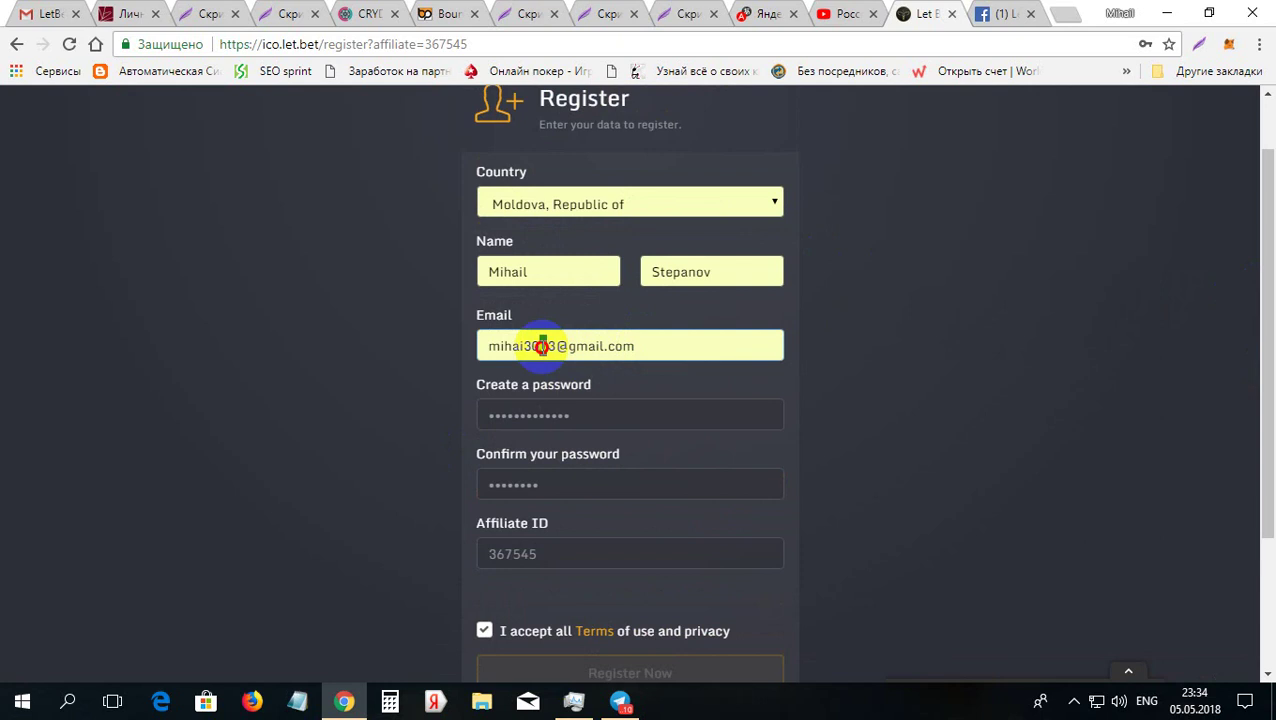
{"action": "type", "text": "4"}
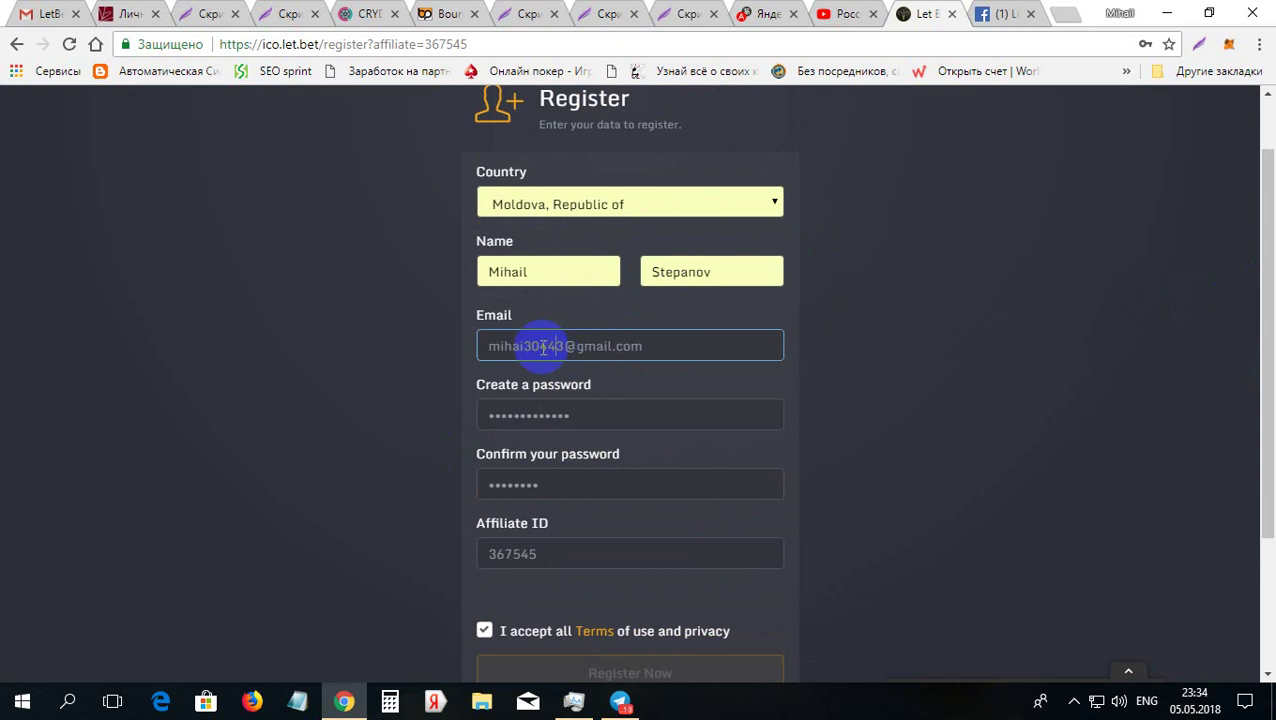
{"action": "left_click_drag", "start_coordinate": [652, 345], "coordinate": [471, 356]}
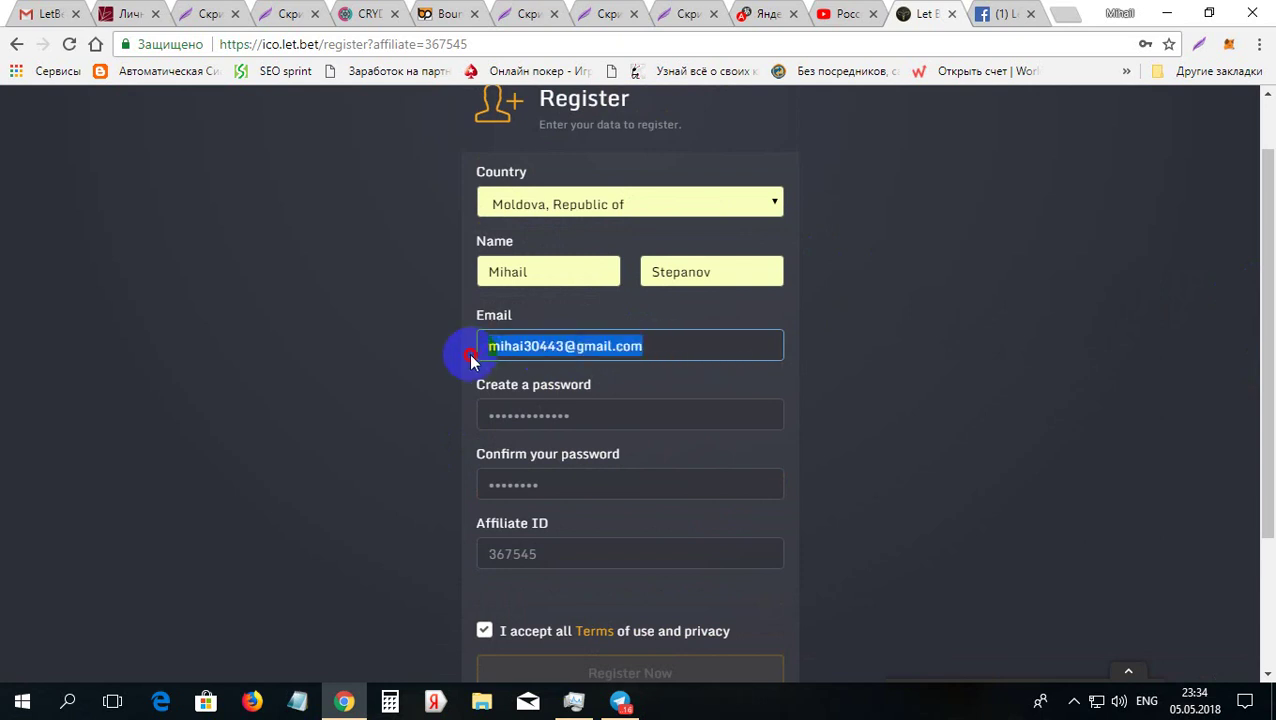
{"action": "key", "text": "BackSpace"}
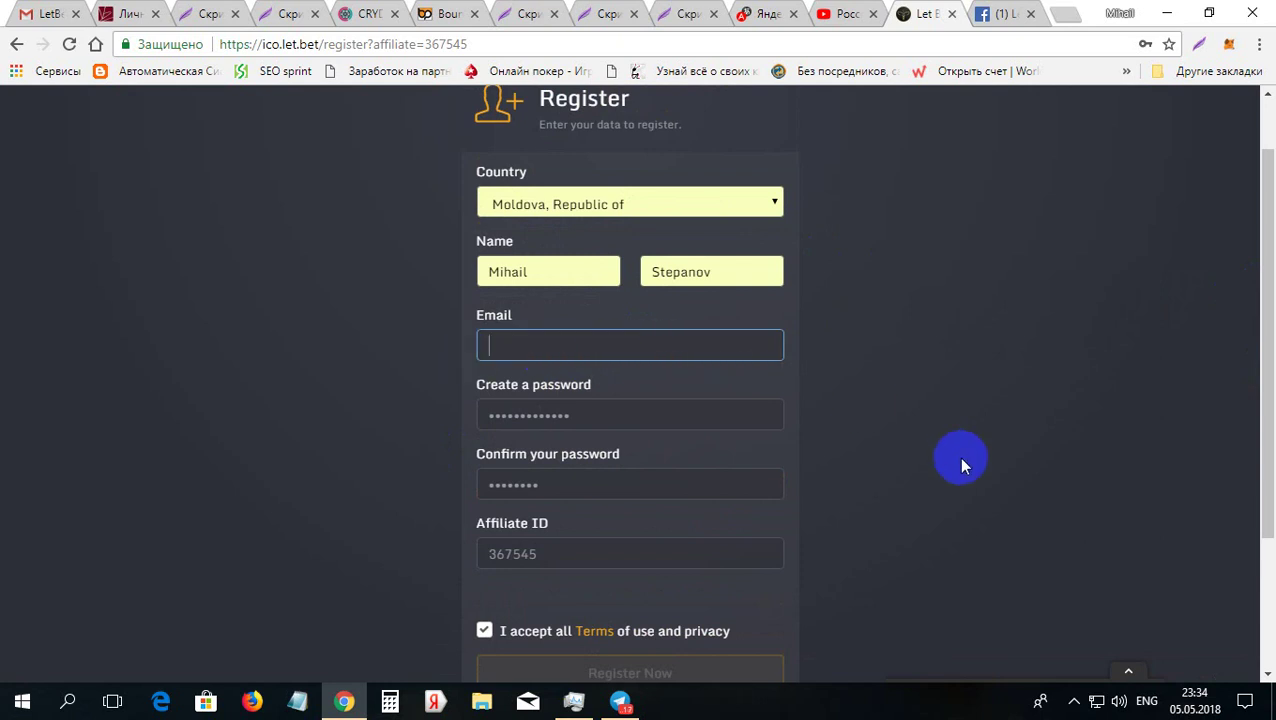
{"action": "left_click_drag", "start_coordinate": [621, 415], "coordinate": [482, 413]}
{"action": "key", "text": "BackSpace"}
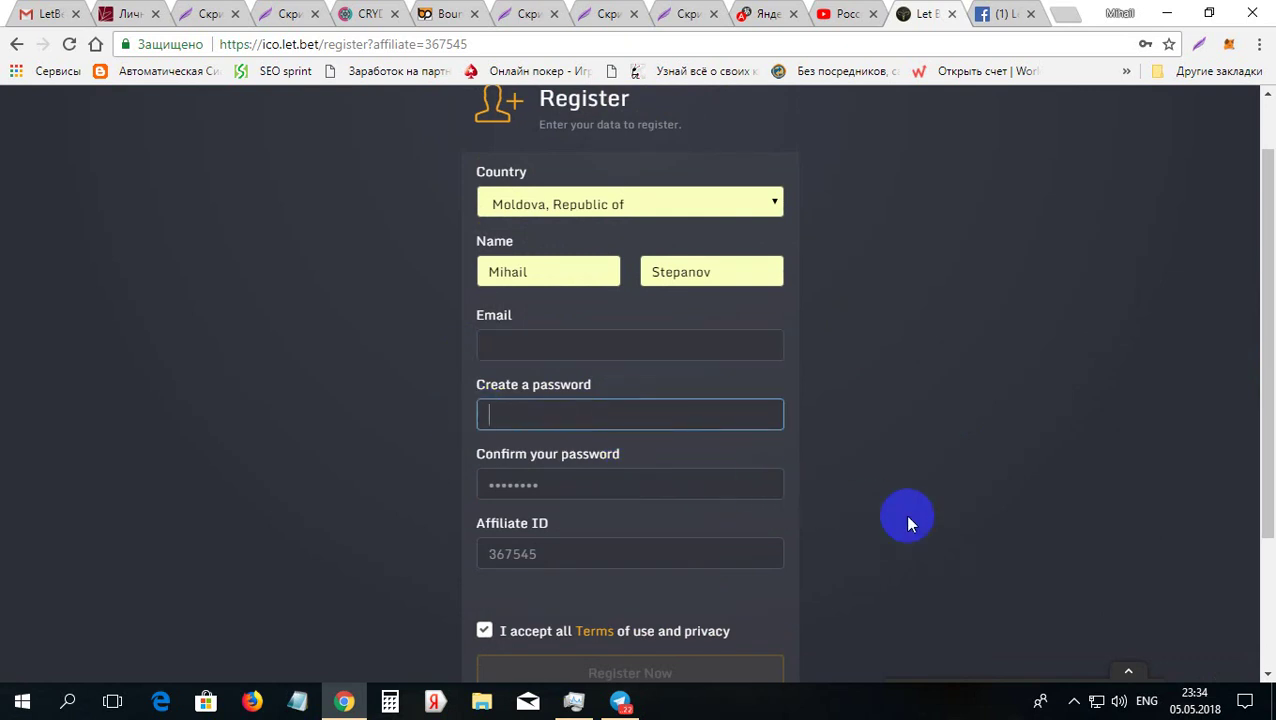
{"action": "left_click_drag", "start_coordinate": [1265, 432], "coordinate": [1262, 550]}
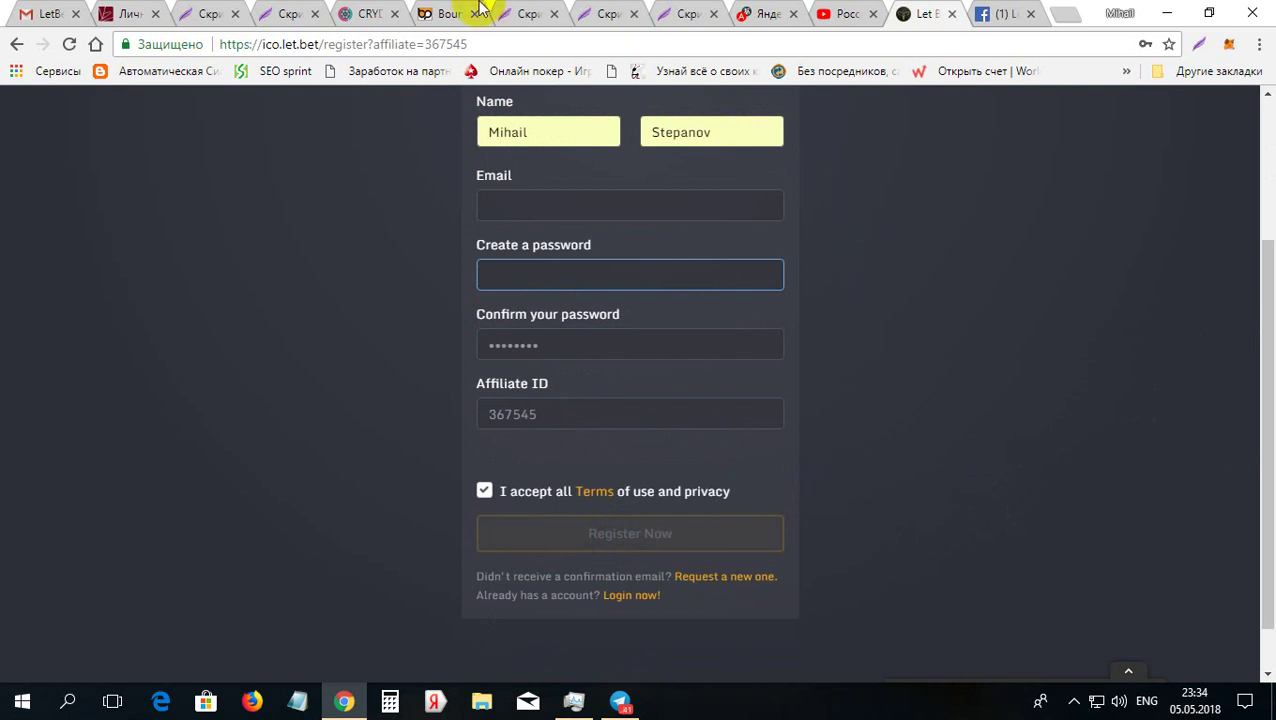
Step: View the prnt.sc Register success screenshot, then switch to the Gmail verification email
{"action": "left_click", "coordinate": [517, 12]}
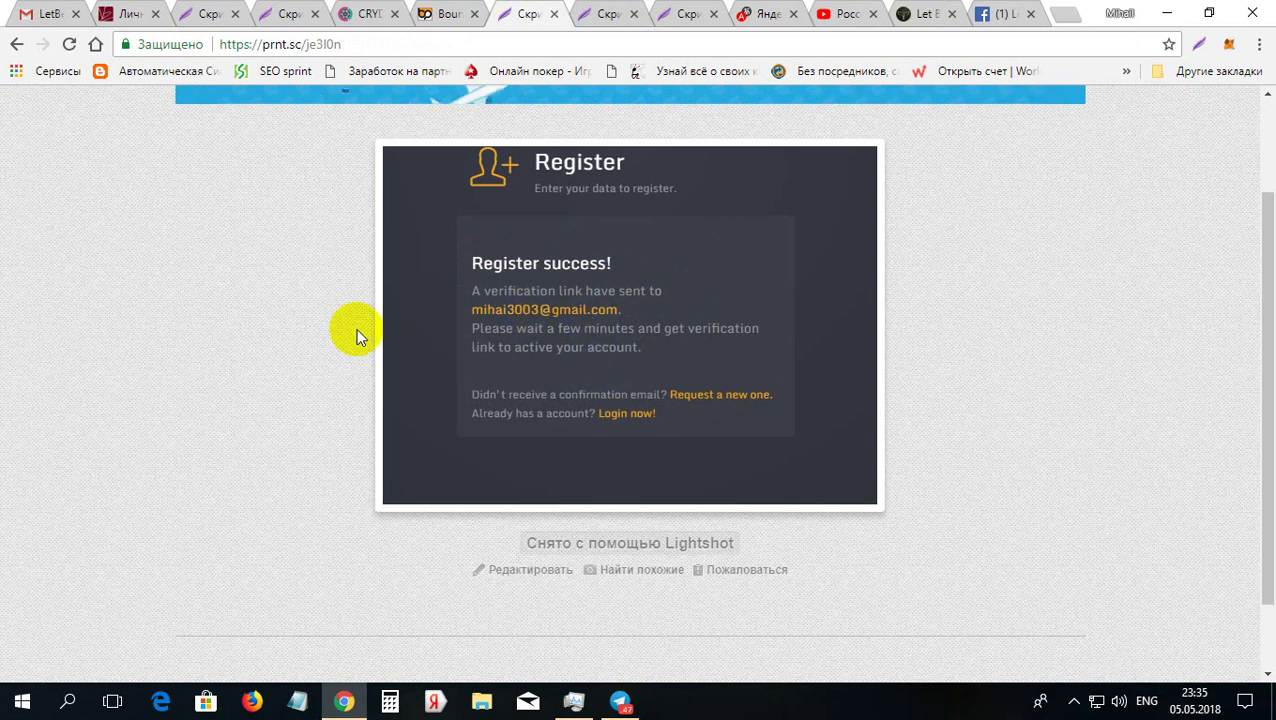
{"action": "left_click", "coordinate": [40, 12]}
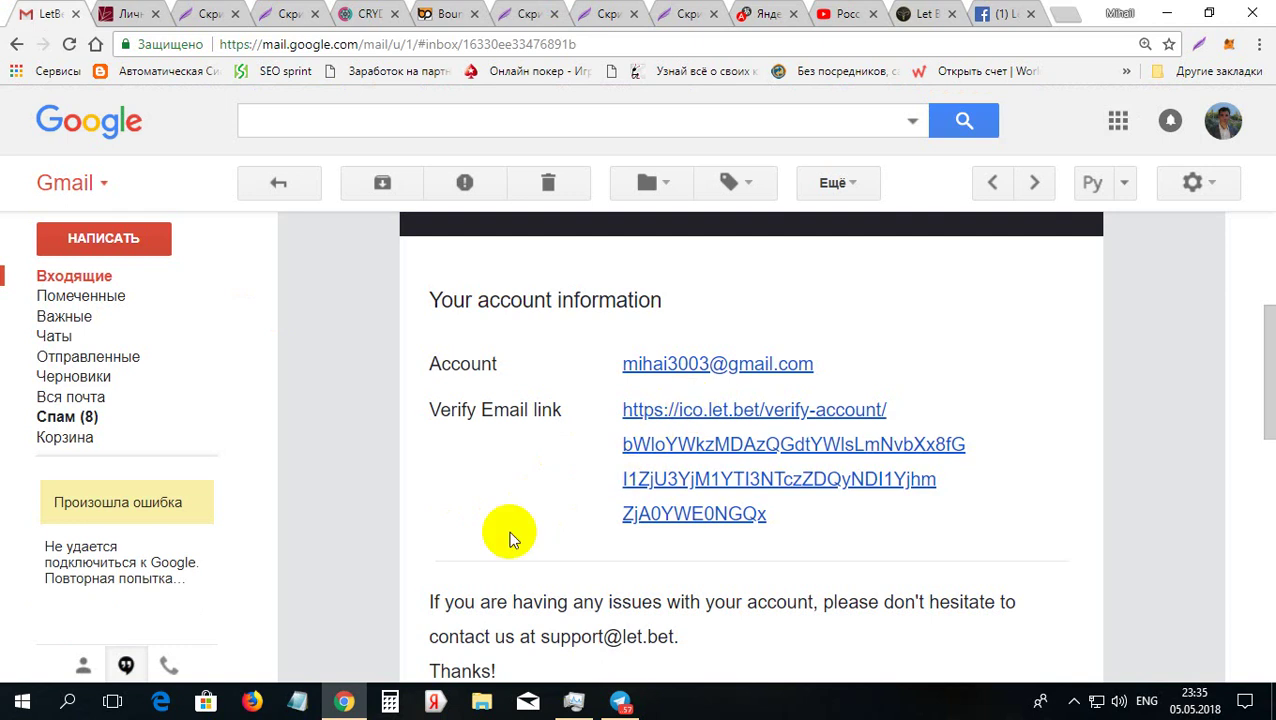
{"action": "left_click", "coordinate": [597, 10]}
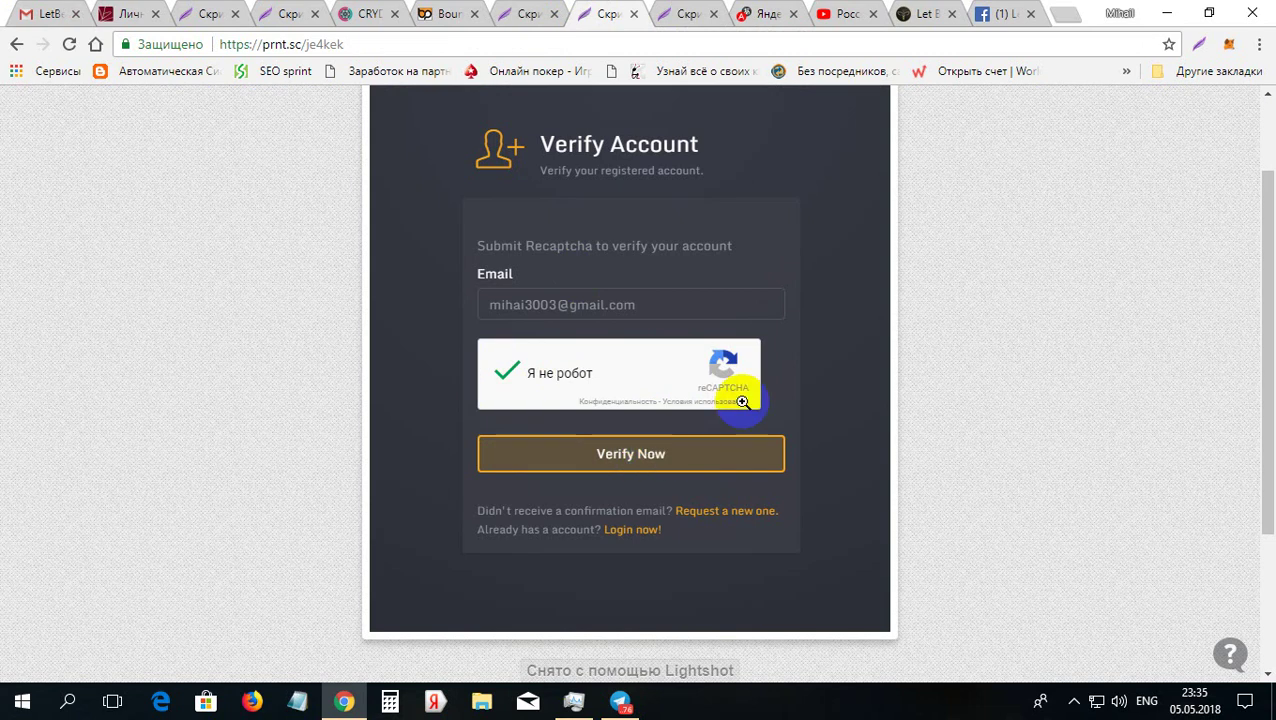
{"action": "left_click", "coordinate": [680, 12]}
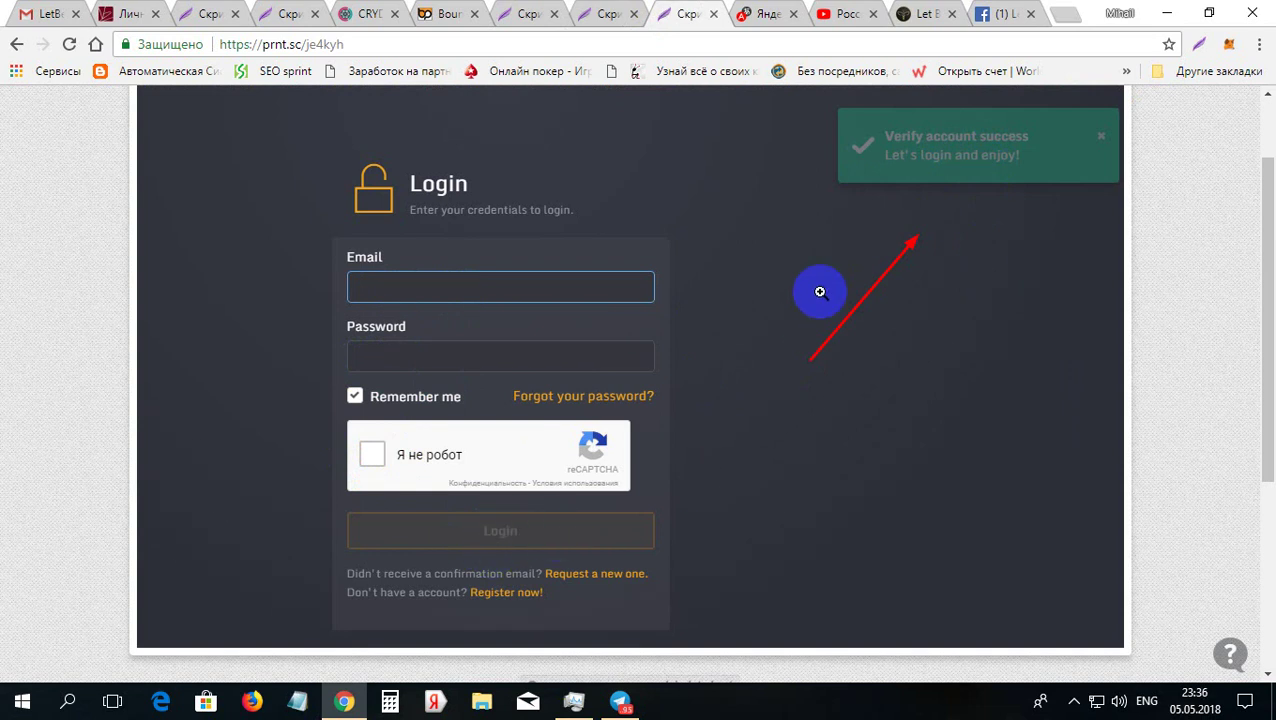
{"action": "left_click", "coordinate": [995, 13]}
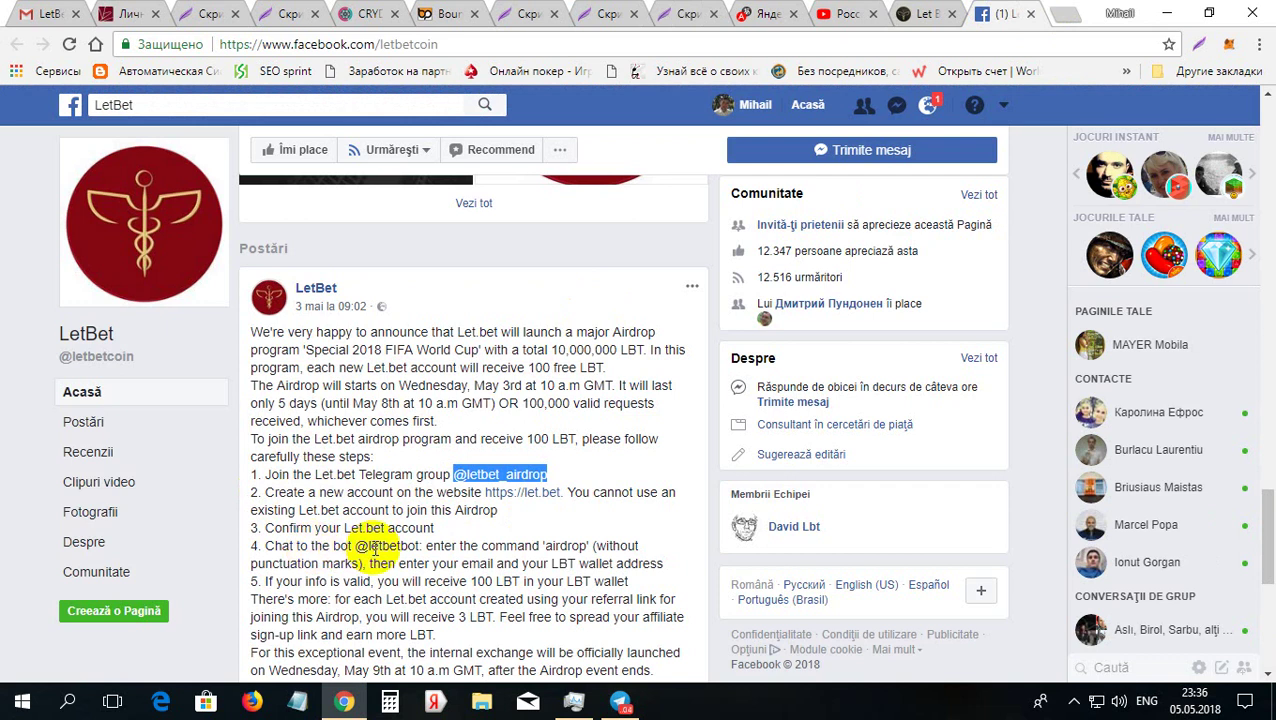
{"action": "left_click_drag", "start_coordinate": [356, 547], "coordinate": [419, 547]}
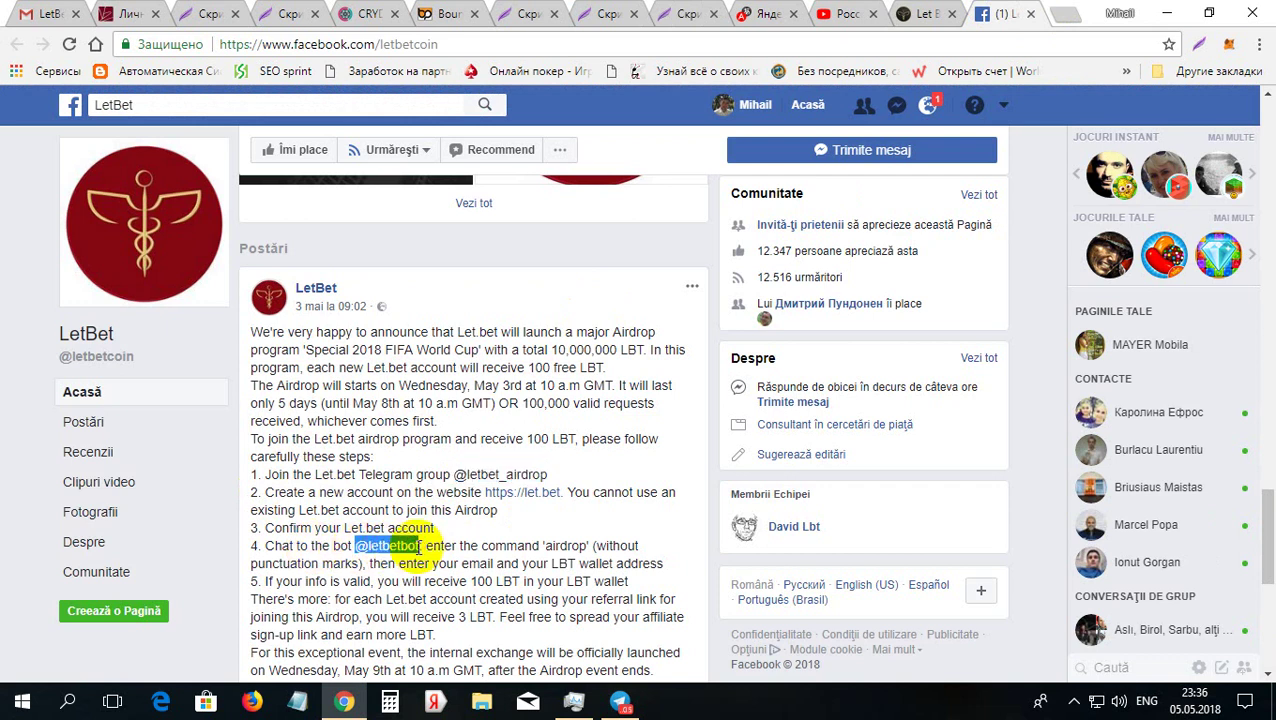
{"action": "right_click", "coordinate": [393, 546]}
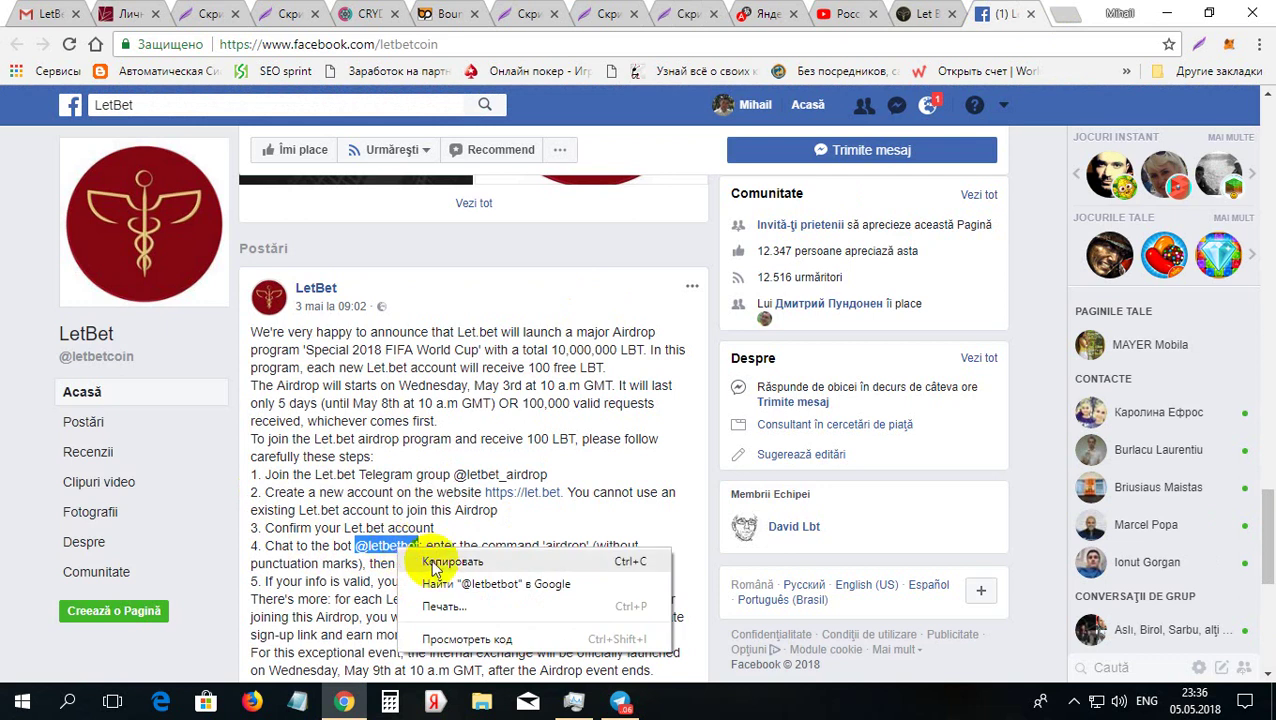
{"action": "left_click", "coordinate": [437, 563]}
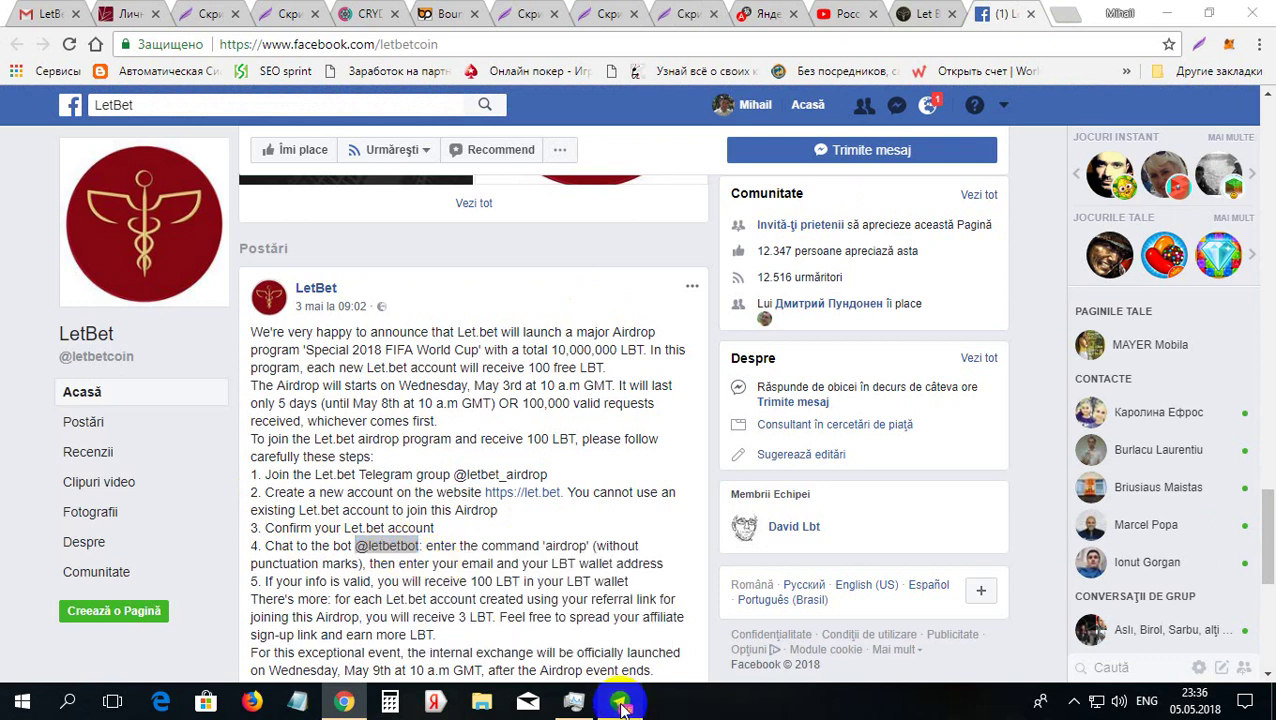
{"action": "left_click", "coordinate": [620, 702]}
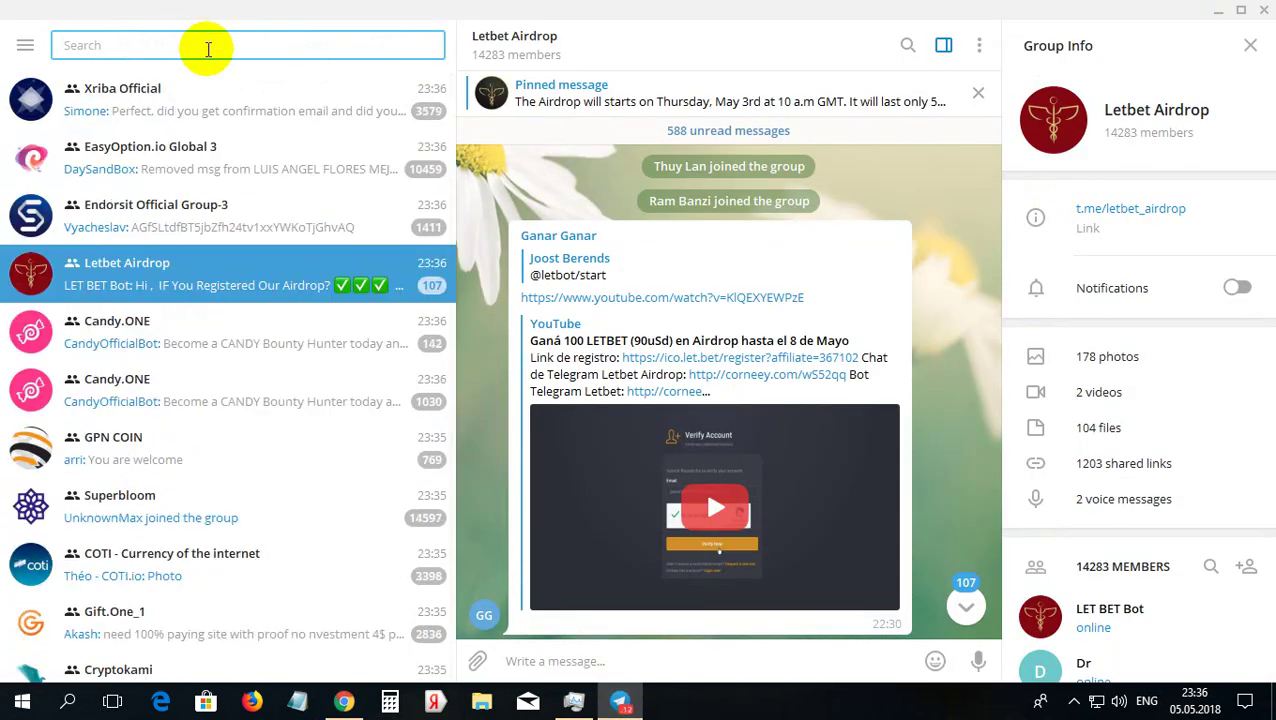
{"action": "left_click", "coordinate": [209, 49]}
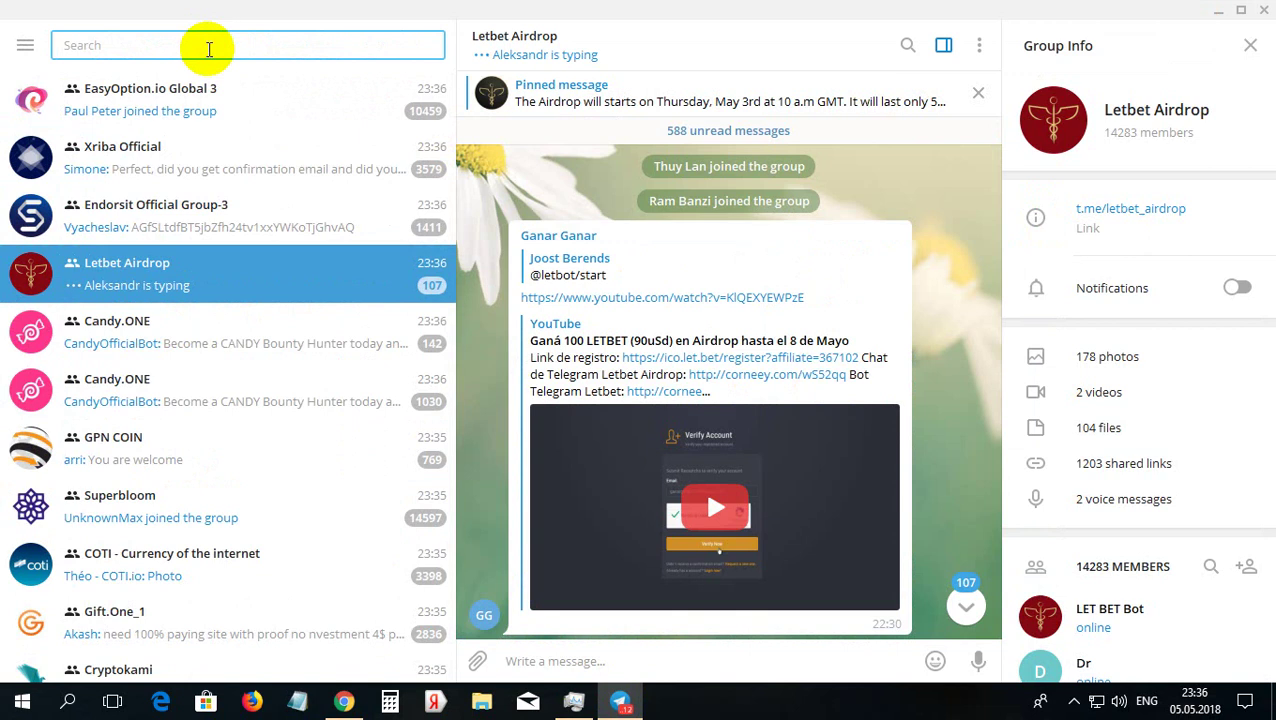
{"action": "key", "text": "ctrl+v"}
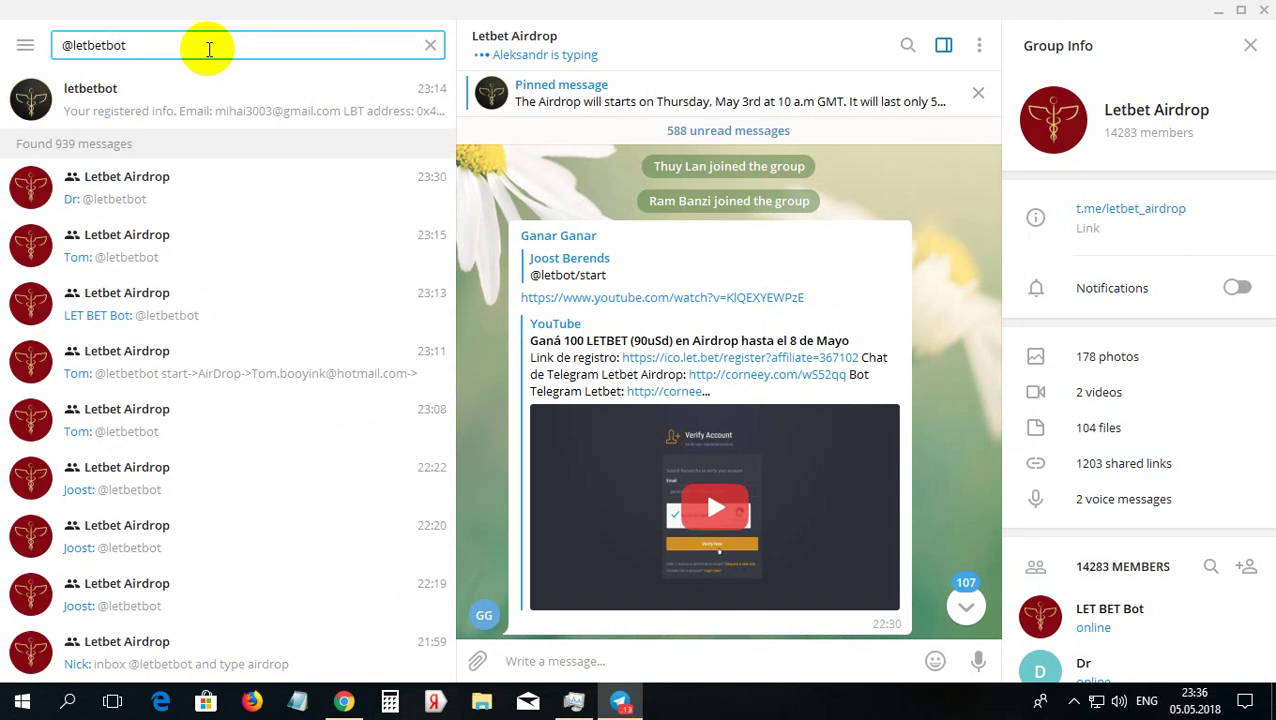
{"action": "left_click", "coordinate": [273, 88]}
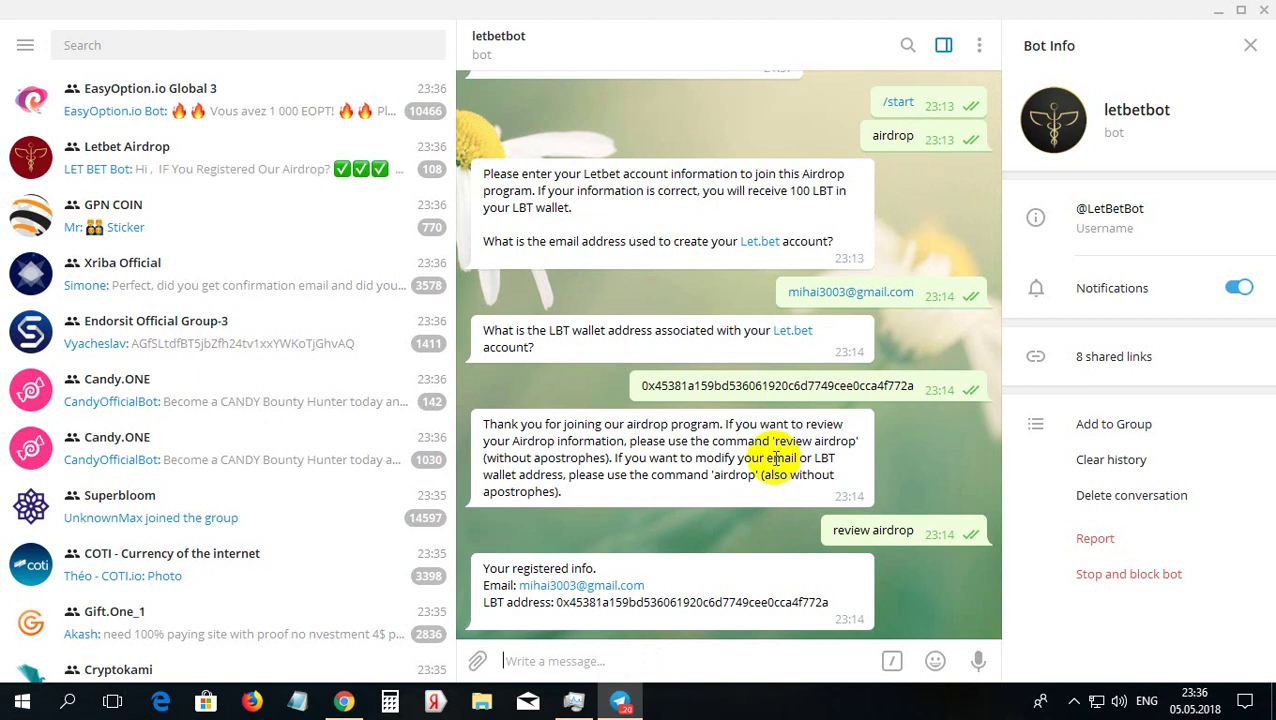
{"action": "left_click", "coordinate": [759, 660]}
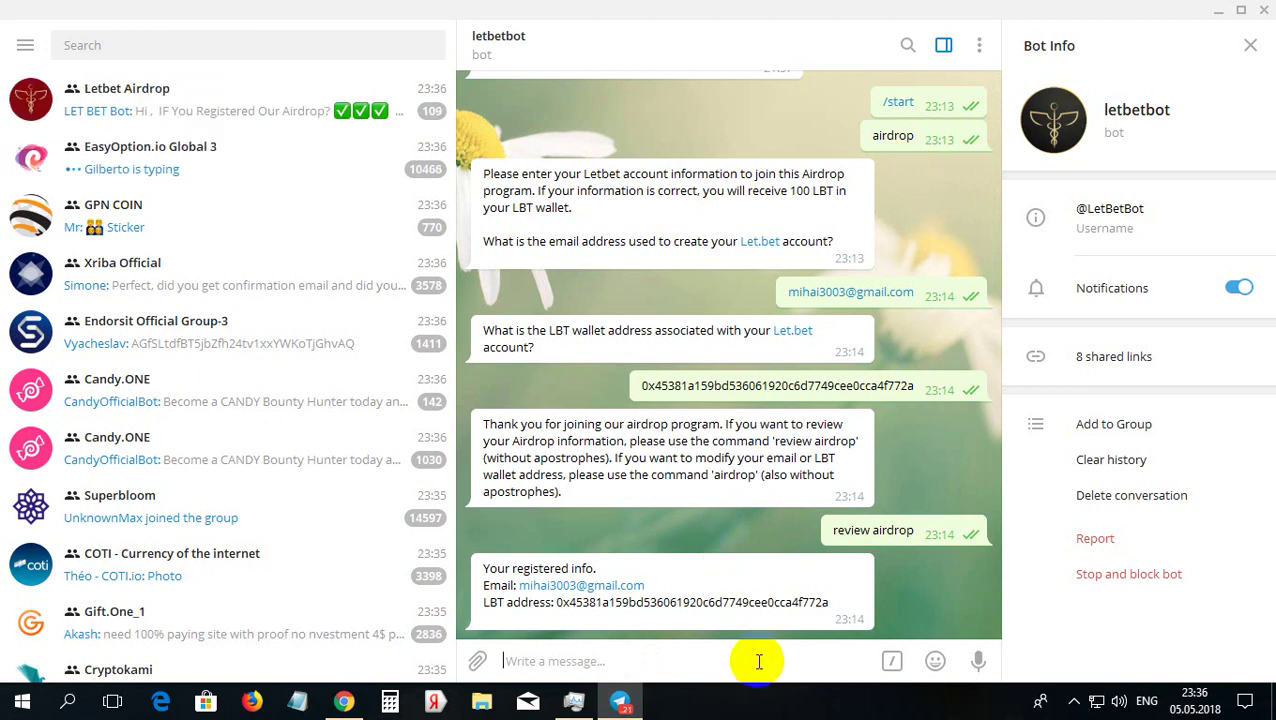
{"action": "type", "text": "airdrop"}
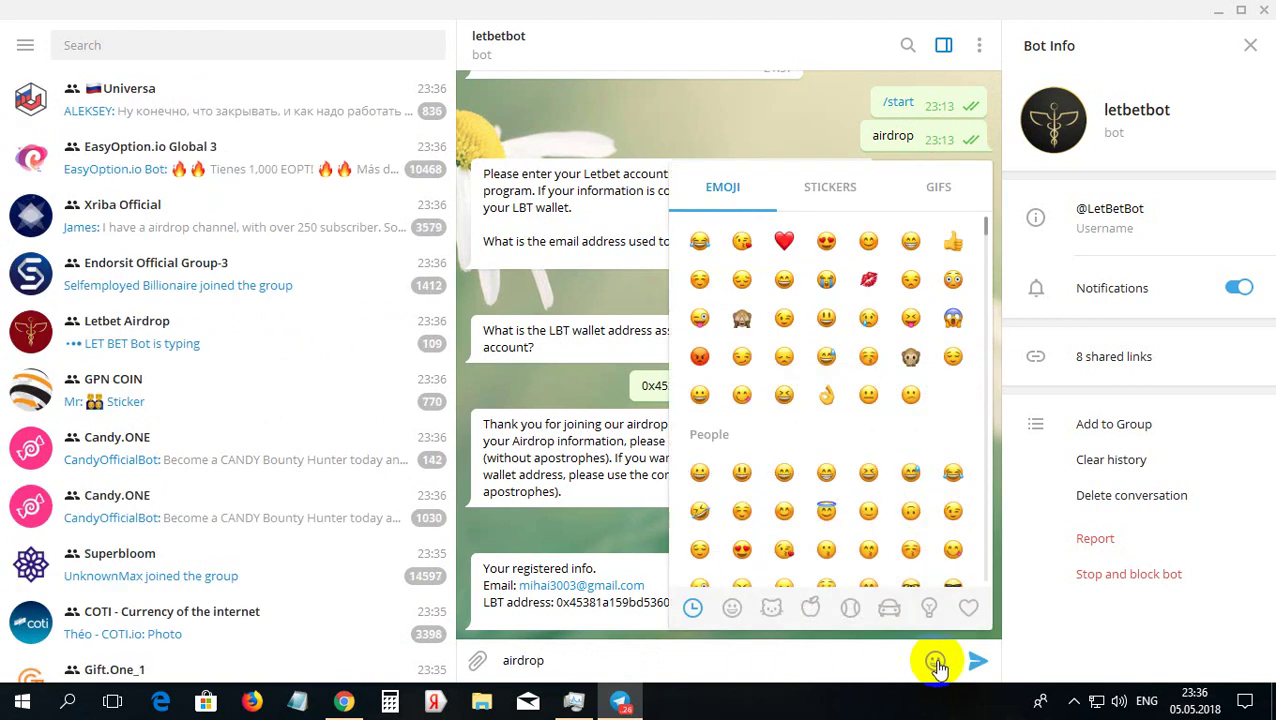
{"action": "key", "text": "BackSpace"}
{"action": "key", "text": "BackSpace"}
{"action": "key", "text": "BackSpace"}
{"action": "key", "text": "BackSpace"}
{"action": "key", "text": "BackSpace"}
{"action": "key", "text": "BackSpace"}
{"action": "key", "text": "BackSpace"}
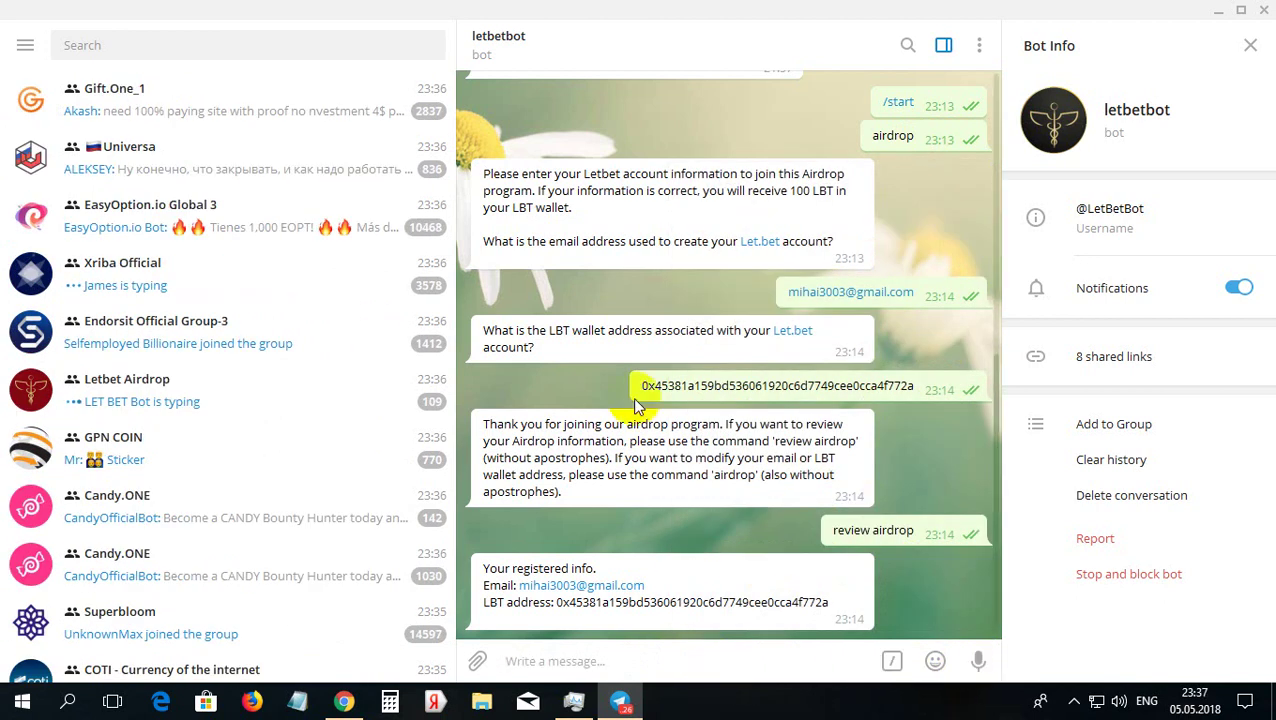